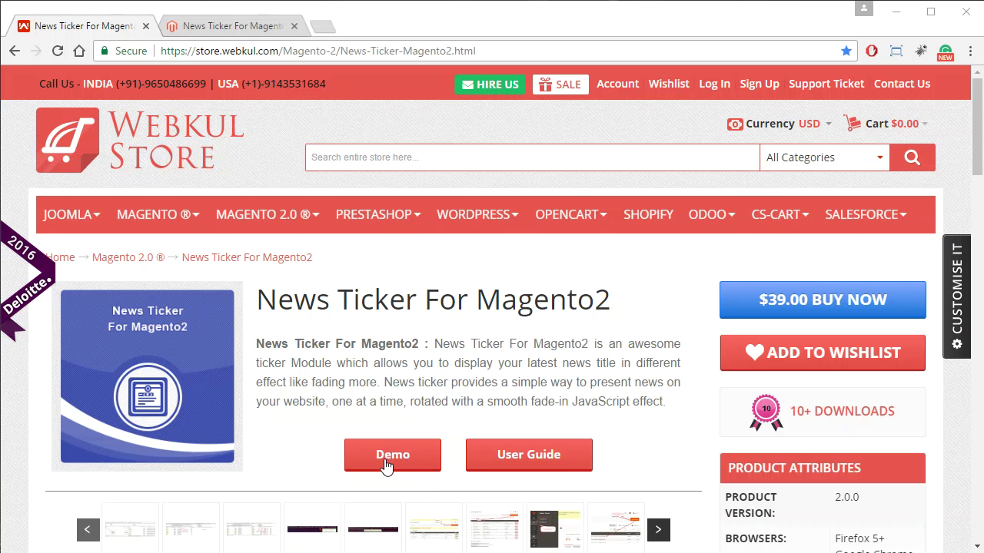
Launch the admin login and the frontend demo of News Ticker For Magento2, close the demo overview page, and switch to the admin.
{"action": "left_click", "coordinate": [185, 29]}
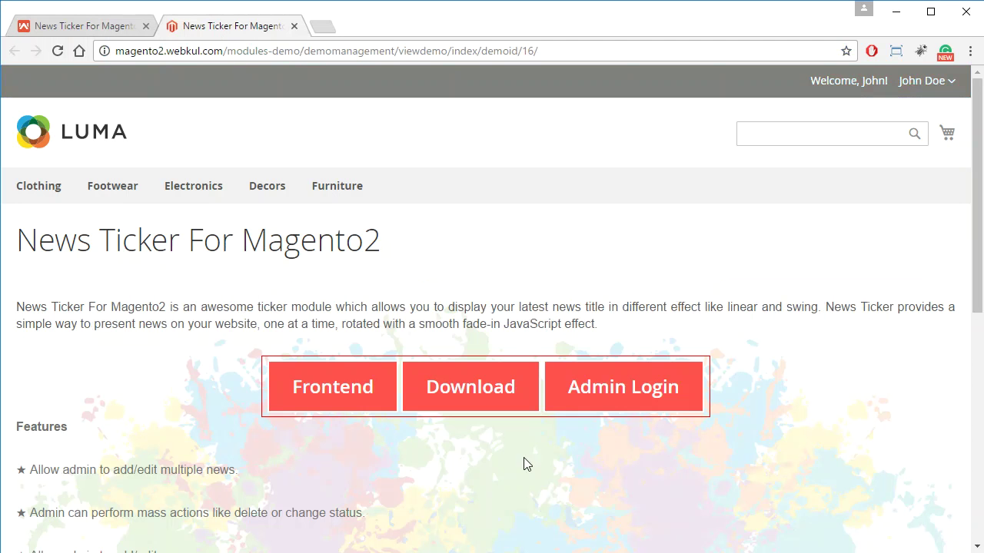
{"action": "left_click", "coordinate": [653, 399]}
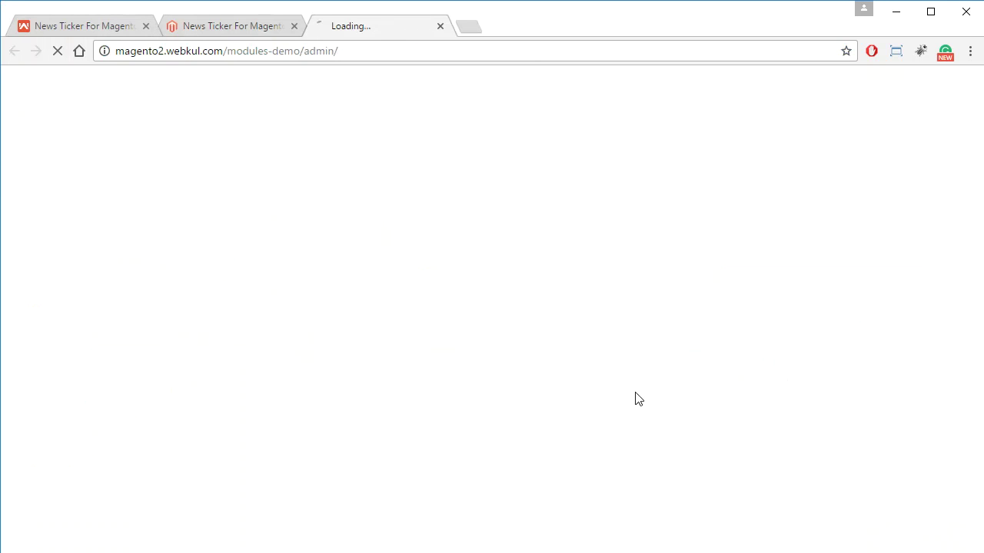
{"action": "left_click", "coordinate": [251, 23]}
{"action": "left_click", "coordinate": [332, 387]}
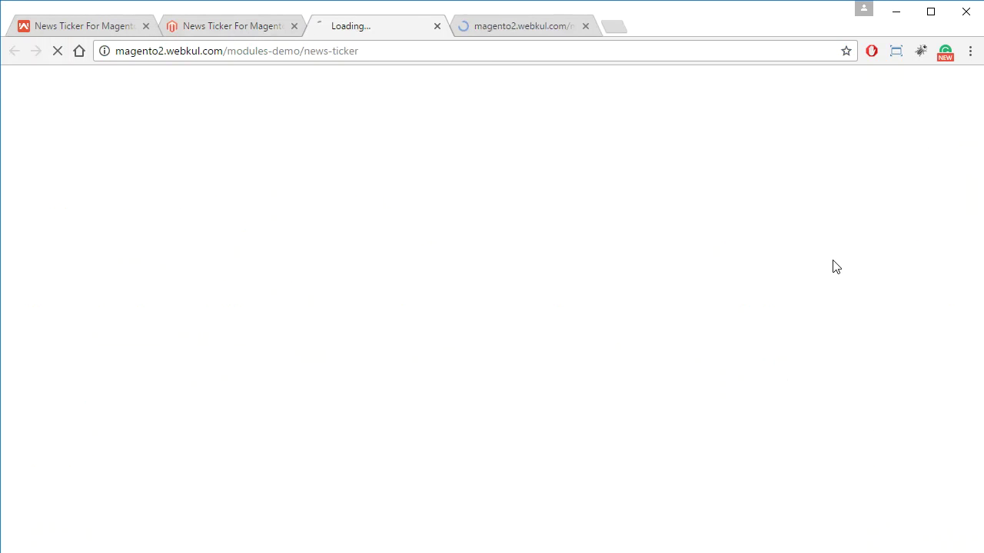
{"action": "left_click", "coordinate": [297, 35]}
{"action": "left_click", "coordinate": [294, 26]}
{"action": "left_click_drag", "start_coordinate": [450, 23], "coordinate": [227, 23]}
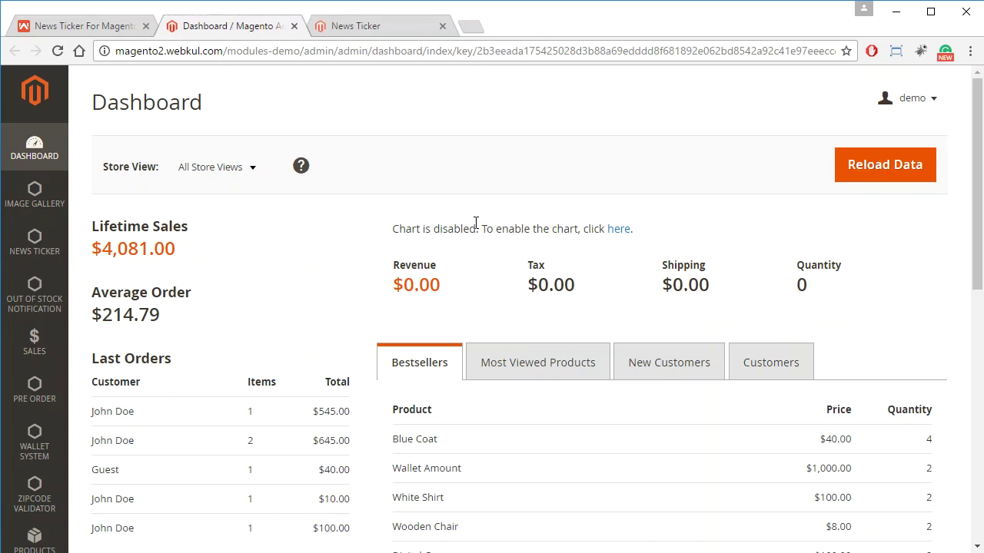
Open the Manage News list of the News Ticker extension and compare it with the ticker on the storefront page.
{"action": "left_click", "coordinate": [34, 242]}
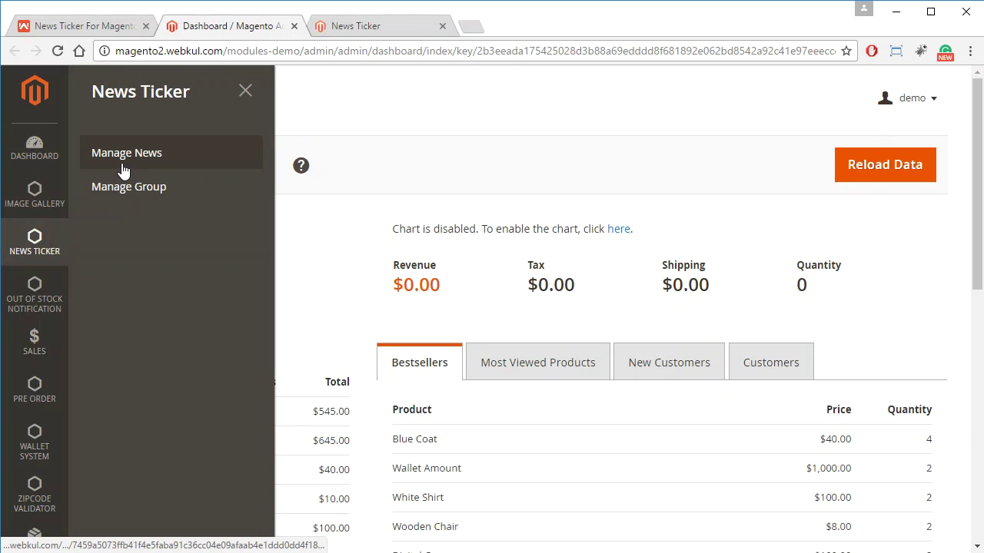
{"action": "left_click", "coordinate": [162, 159]}
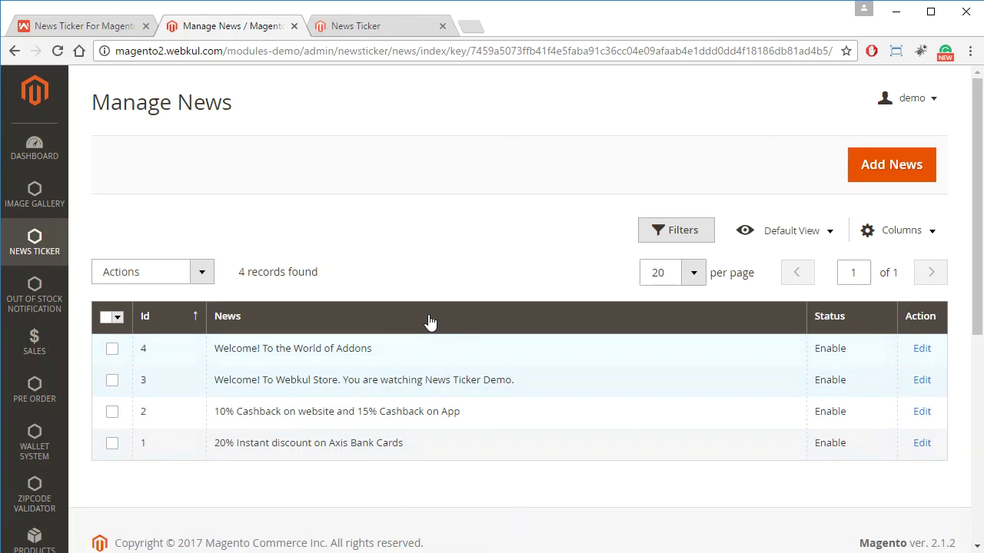
{"action": "left_click", "coordinate": [398, 30]}
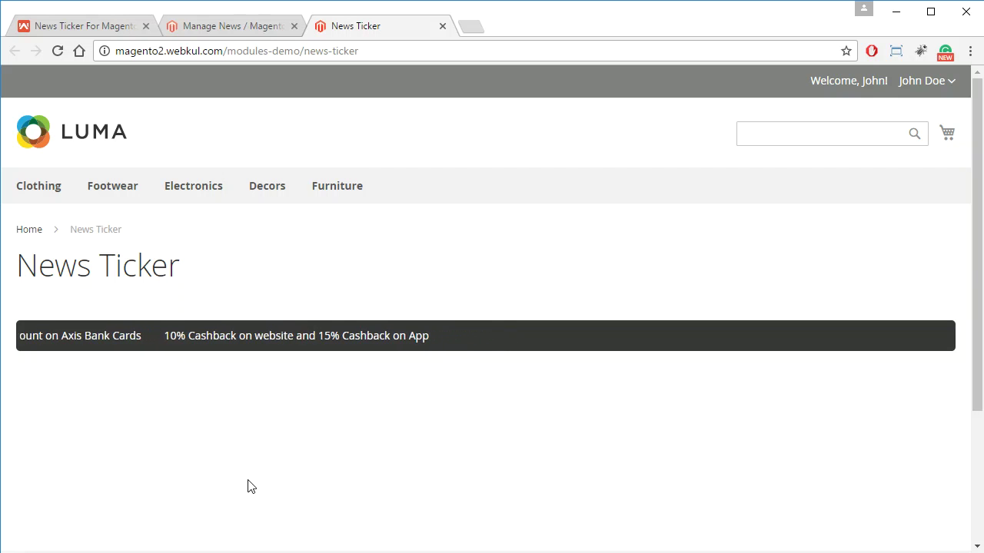
{"action": "left_click", "coordinate": [260, 29]}
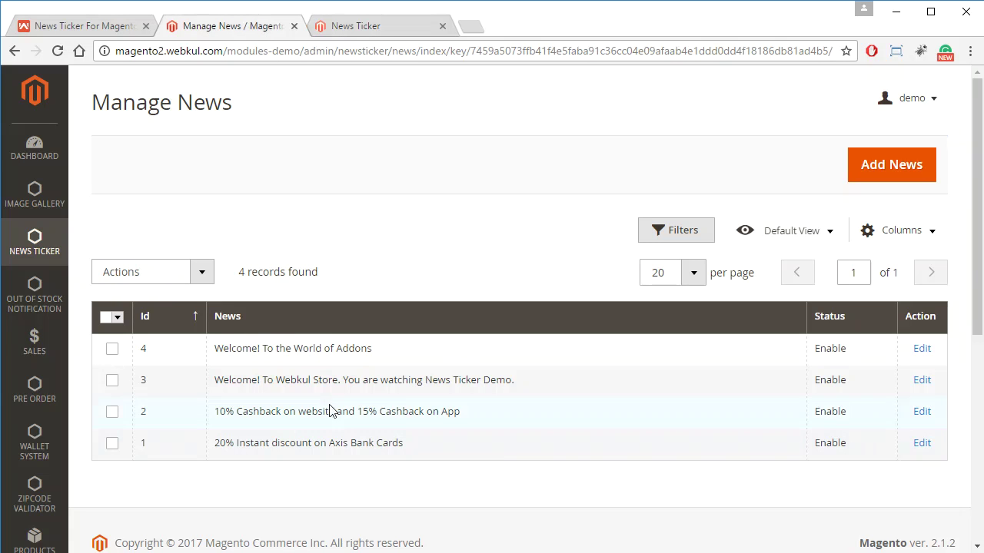
Open the news "10% Cashback on website and 15% Cashback on App" for editing, inspect its text and status, and return without saving.
{"action": "left_click", "coordinate": [921, 412]}
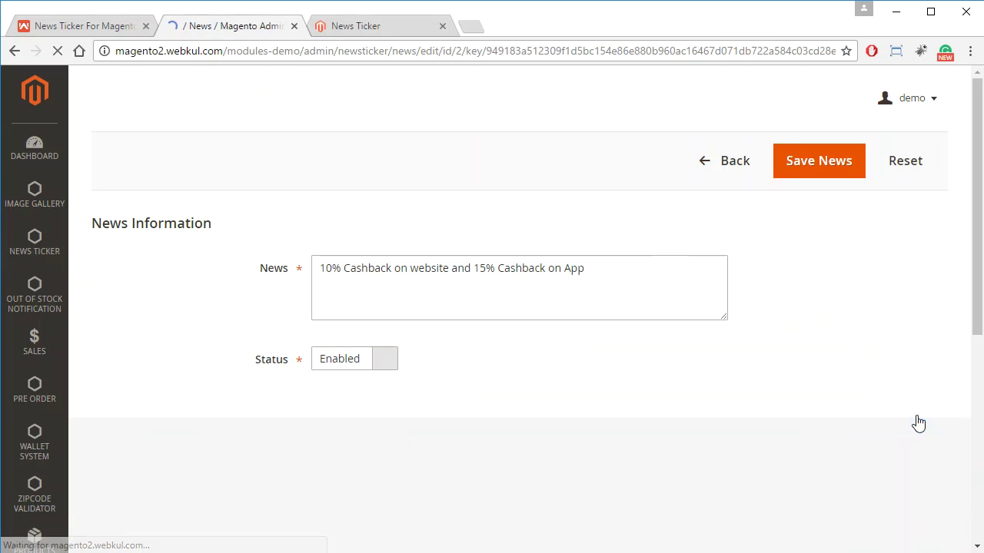
{"action": "left_click", "coordinate": [582, 263]}
{"action": "double_click", "coordinate": [582, 267]}
{"action": "left_click", "coordinate": [583, 267]}
{"action": "triple_click", "coordinate": [583, 267]}
{"action": "left_click", "coordinate": [534, 380]}
{"action": "left_click", "coordinate": [386, 369]}
{"action": "left_click", "coordinate": [389, 370]}
{"action": "left_click", "coordinate": [390, 372]}
{"action": "left_click", "coordinate": [724, 166]}
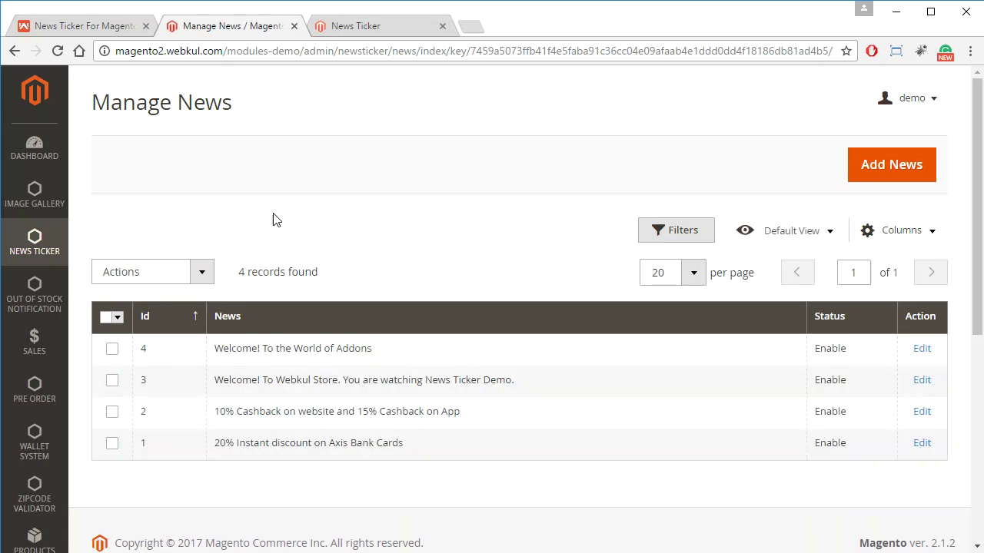
Disable the news "Welcome! To the World of Addons" with a bulk action in the news list.
{"action": "left_click", "coordinate": [198, 272]}
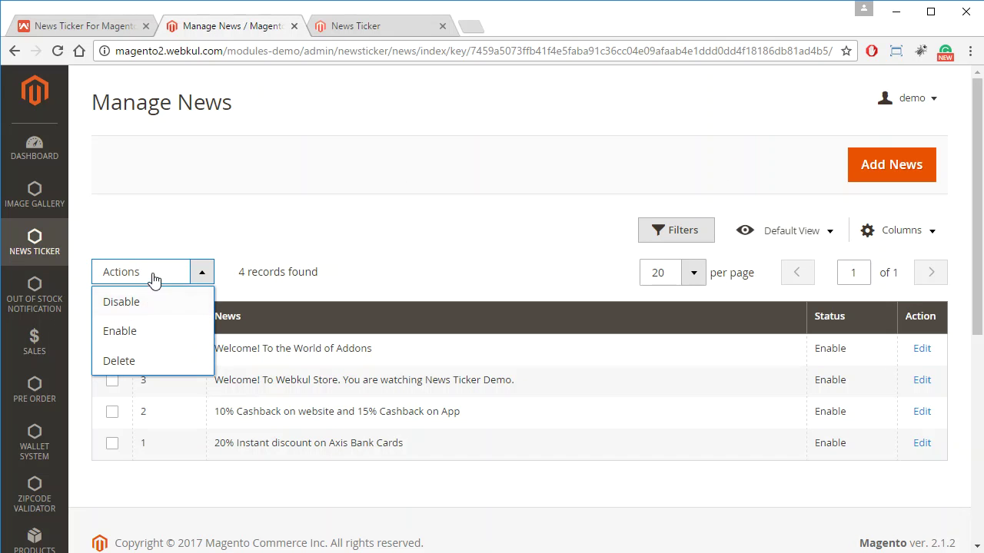
{"action": "left_click", "coordinate": [372, 228]}
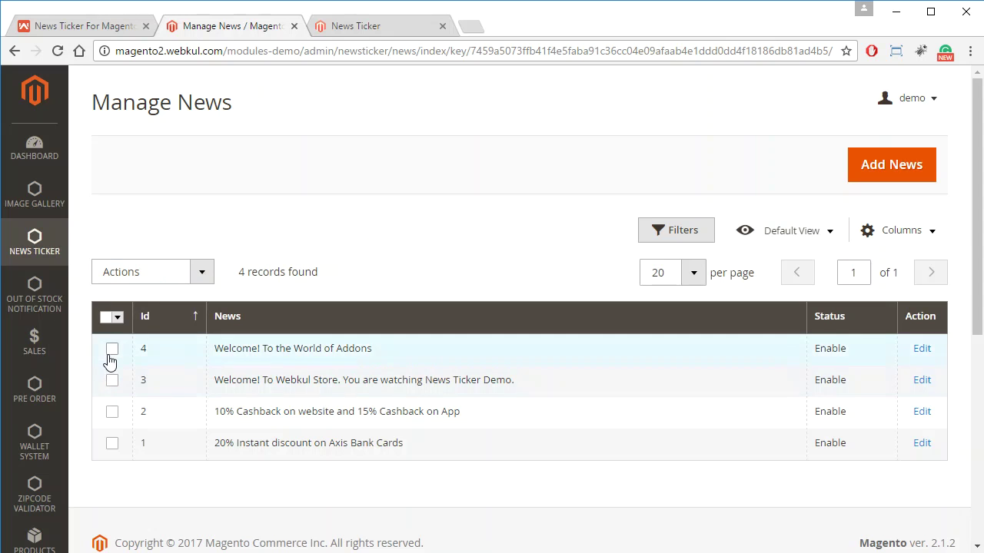
{"action": "left_click", "coordinate": [112, 348]}
{"action": "left_click", "coordinate": [158, 272]}
{"action": "left_click", "coordinate": [147, 304]}
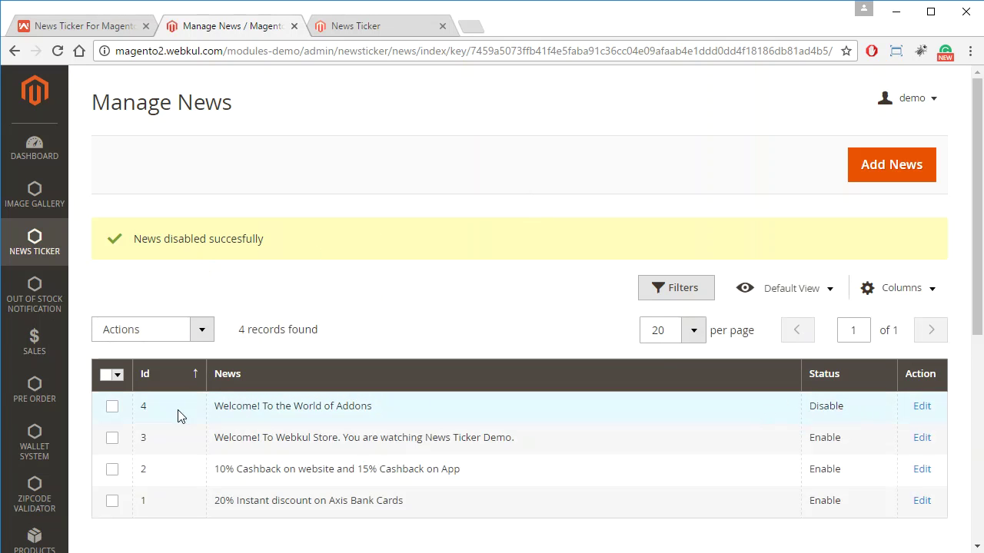
Enable the news "Welcome! To the World of Addons" again with a bulk action.
{"action": "left_click", "coordinate": [112, 406]}
{"action": "left_click", "coordinate": [153, 337]}
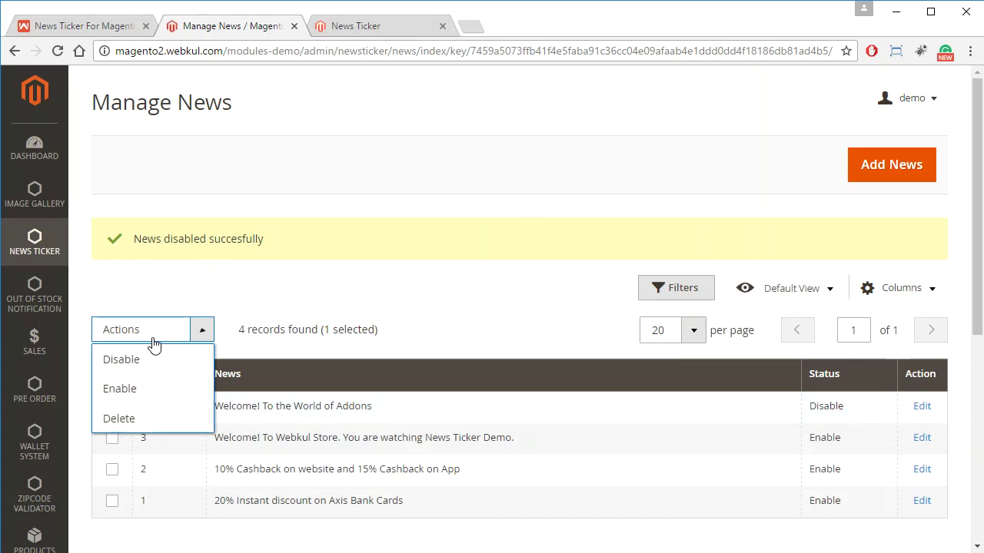
{"action": "left_click", "coordinate": [132, 381]}
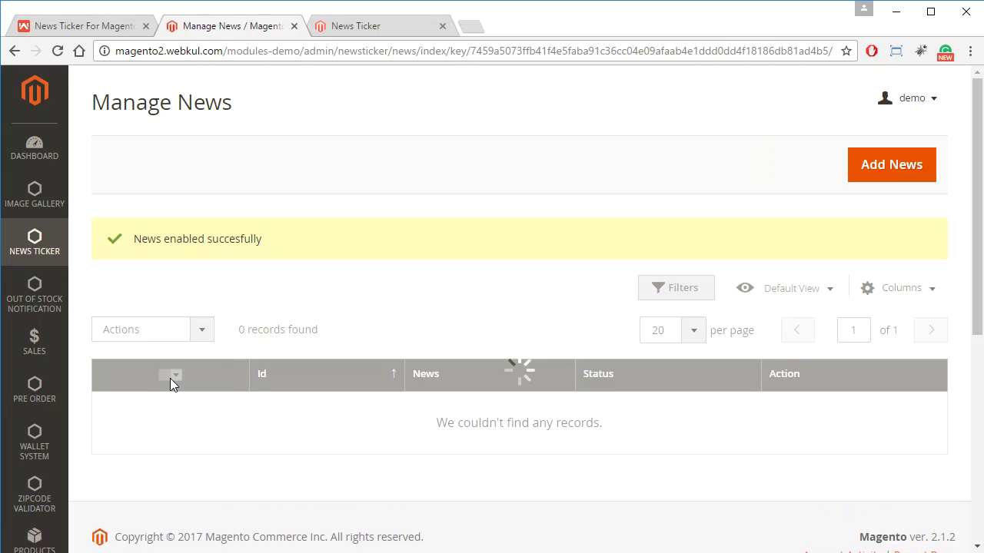
Review the bulk action options and the fields of the new news form, then return to the news list without saving.
{"action": "scroll", "coordinate": [364, 338], "scroll_direction": "down", "scroll_amount": 1}
{"action": "left_click", "coordinate": [177, 252]}
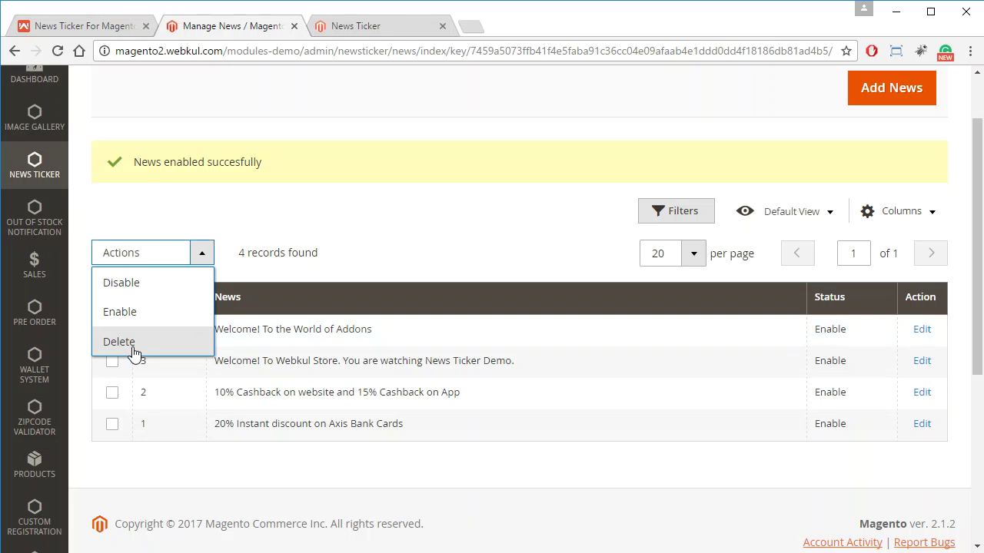
{"action": "left_click", "coordinate": [892, 88]}
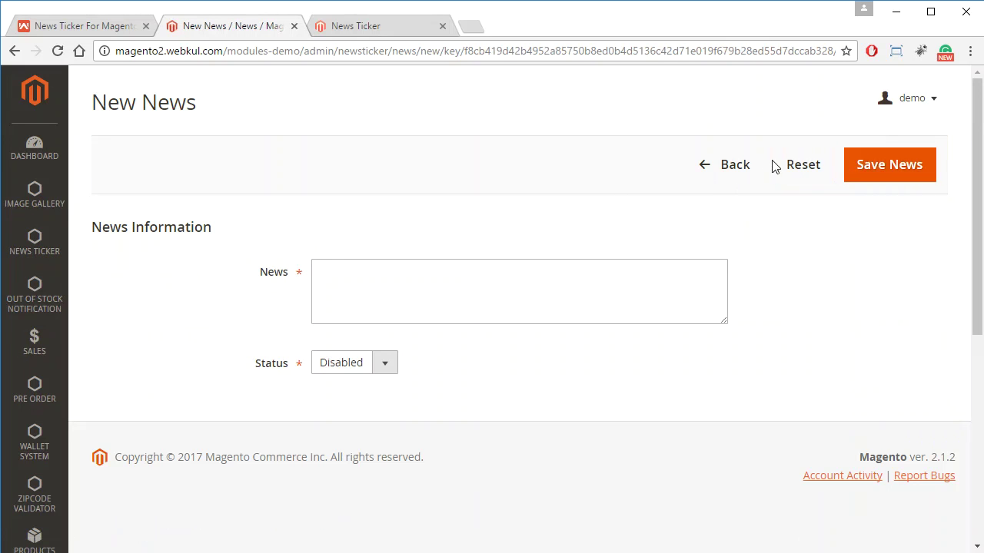
{"action": "left_click", "coordinate": [417, 292]}
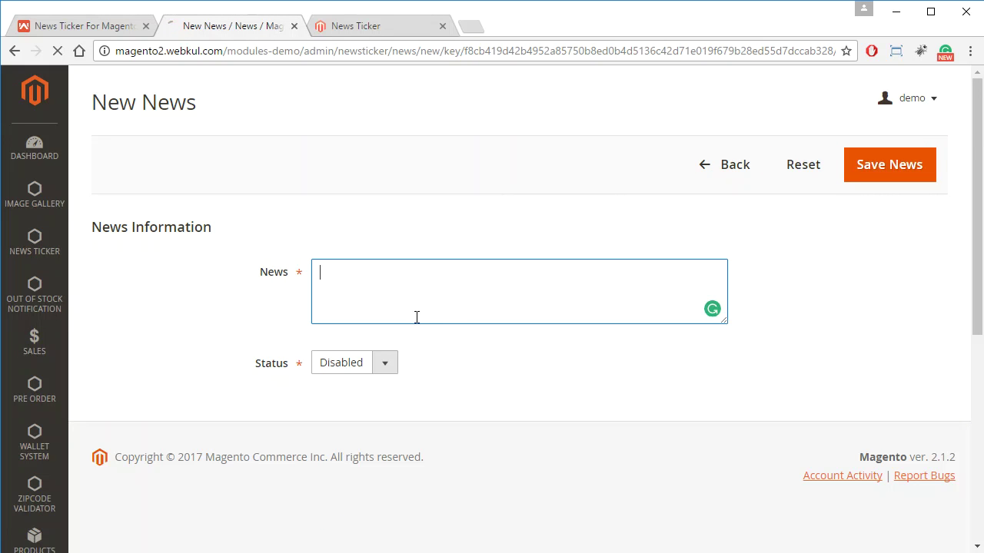
{"action": "left_click", "coordinate": [439, 366]}
{"action": "left_click", "coordinate": [706, 169]}
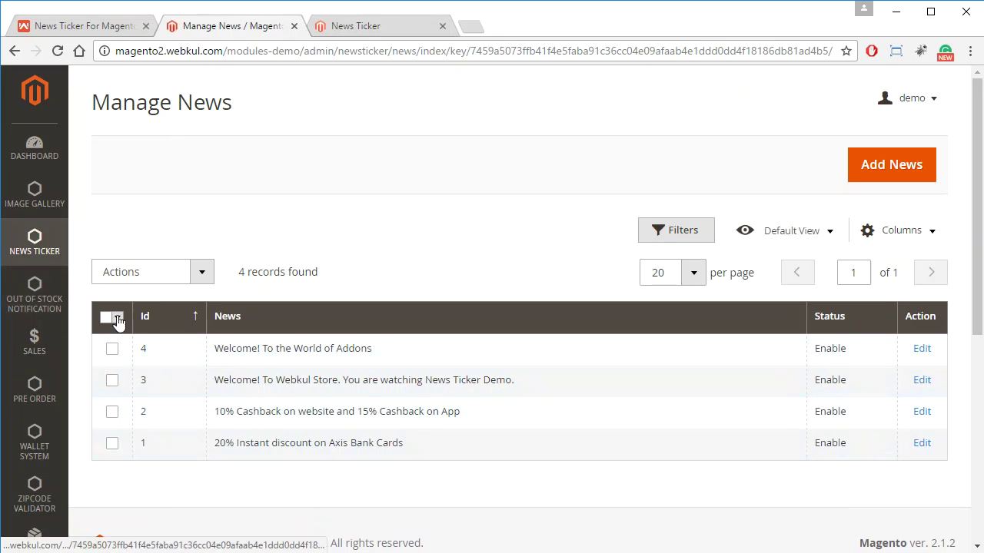
Open the Manage Group list and compare its groups with the ticker on the storefront page.
{"action": "left_click", "coordinate": [35, 240]}
{"action": "left_click", "coordinate": [151, 185]}
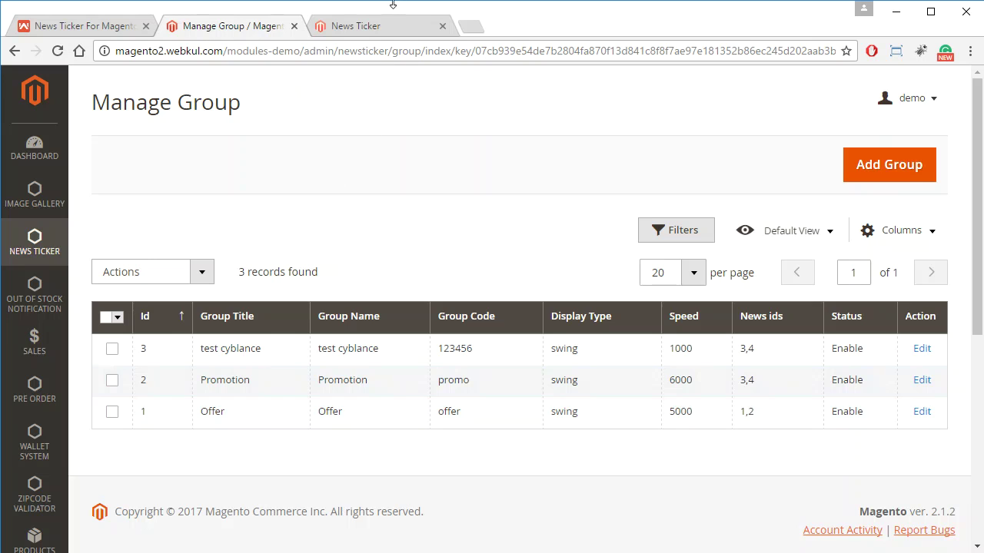
{"action": "left_click", "coordinate": [402, 26]}
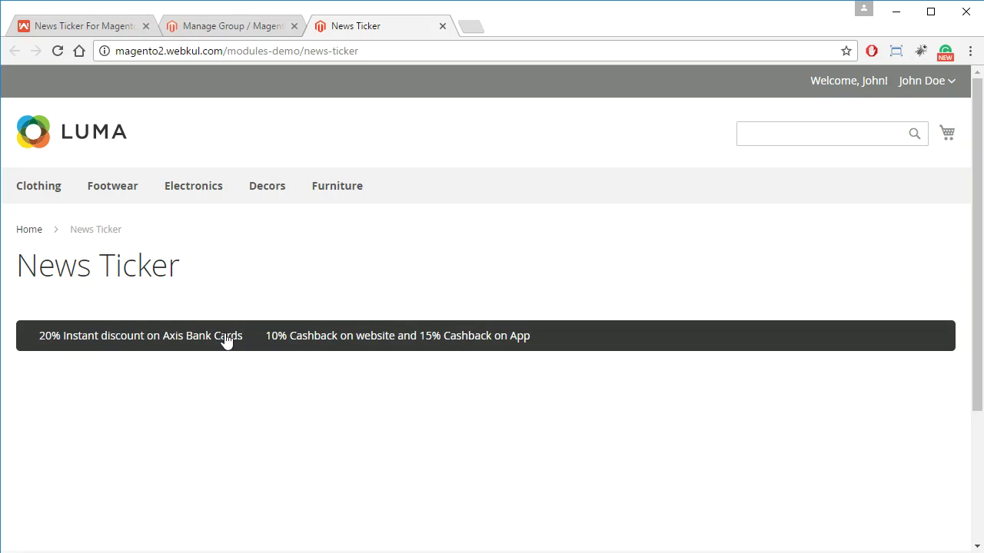
{"action": "left_click", "coordinate": [244, 25]}
Check the news IDs in the Manage News list, then return to Manage Group to match them with the groups' news ids.
{"action": "left_click", "coordinate": [28, 252]}
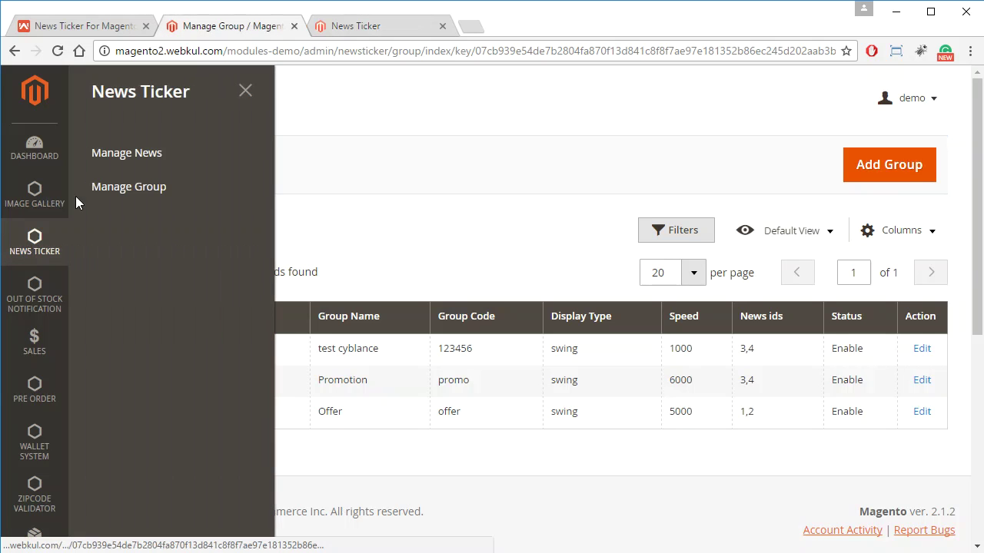
{"action": "left_click", "coordinate": [159, 157]}
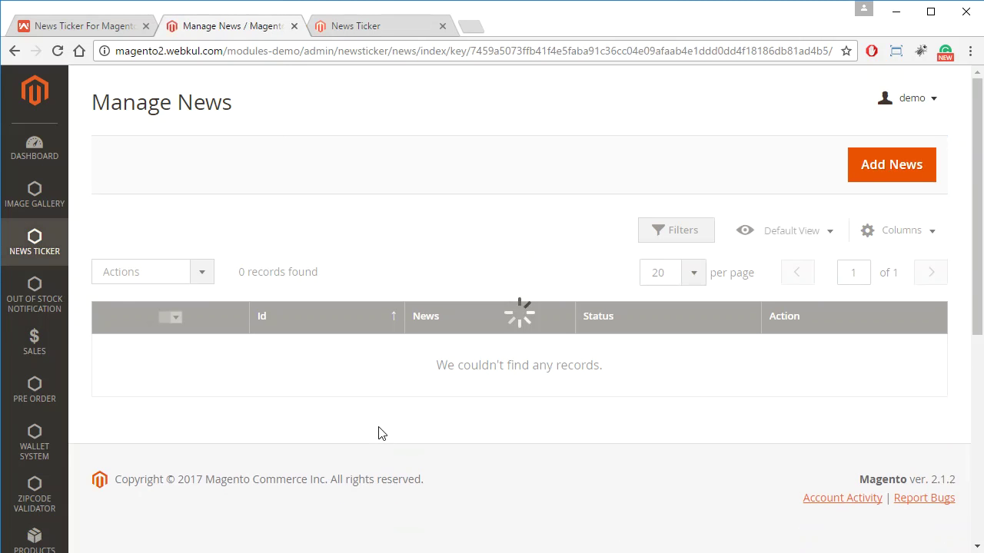
{"action": "scroll", "coordinate": [474, 419], "scroll_direction": "down", "scroll_amount": 1}
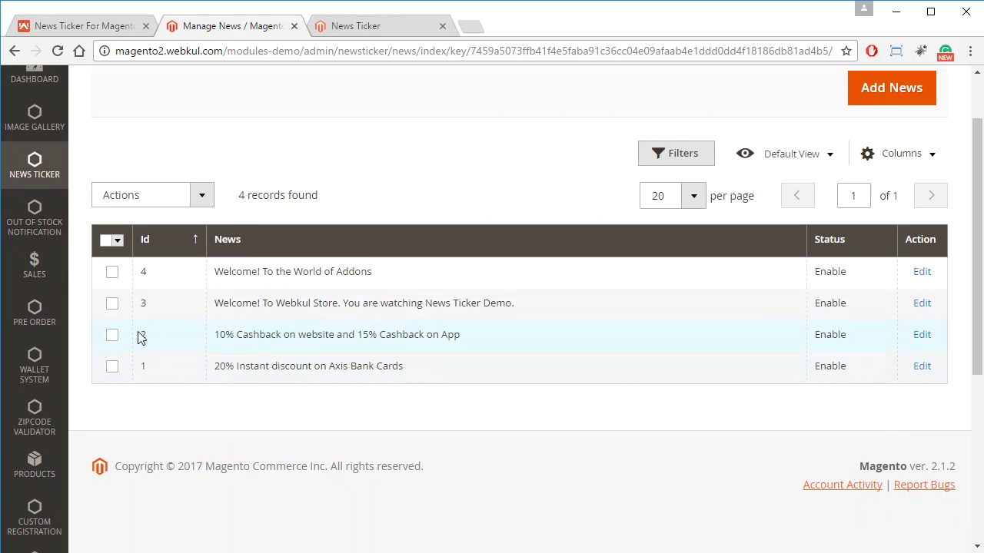
{"action": "left_click", "coordinate": [33, 164]}
{"action": "left_click", "coordinate": [156, 188]}
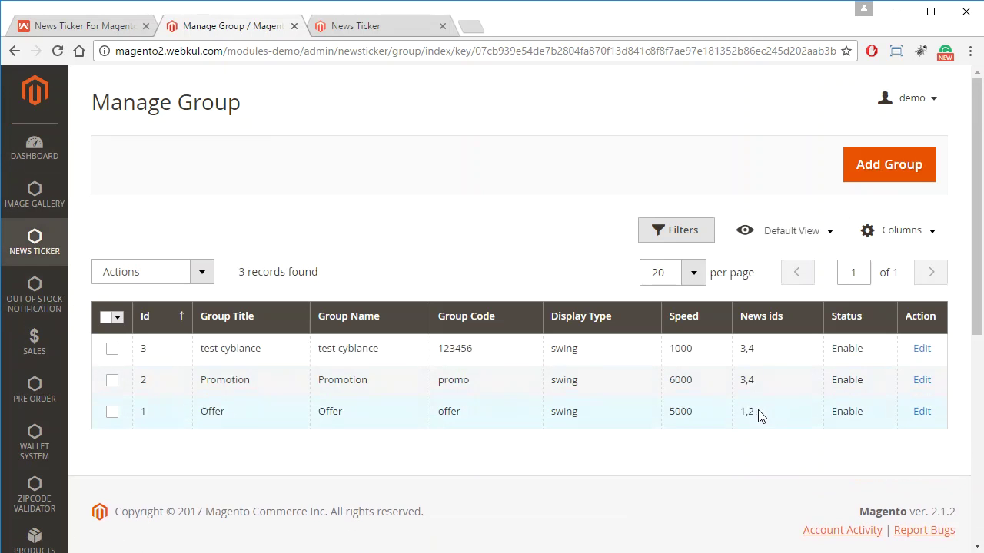
Mark the Offer group in the list, look at its ticker on the storefront, and unmark the group again.
{"action": "left_click", "coordinate": [112, 412]}
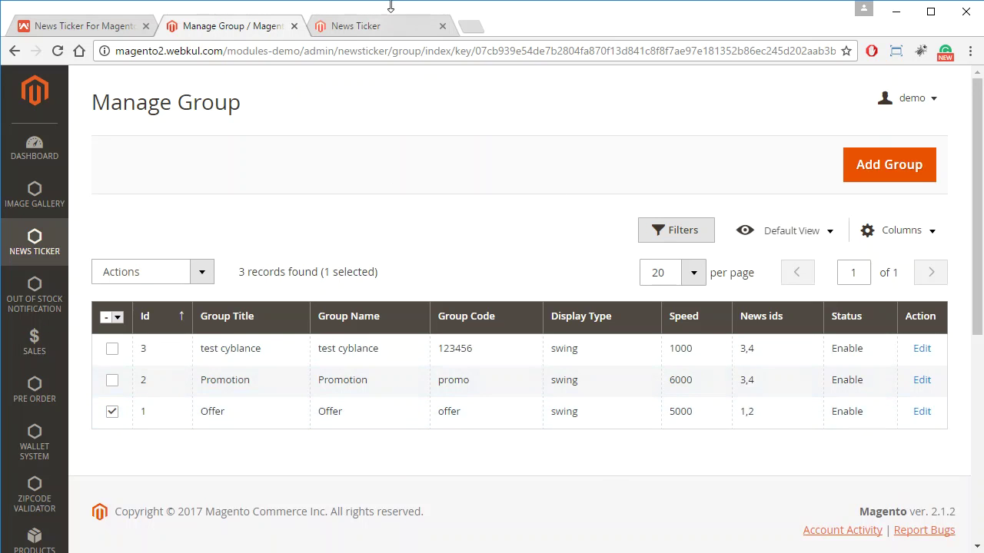
{"action": "left_click", "coordinate": [369, 26]}
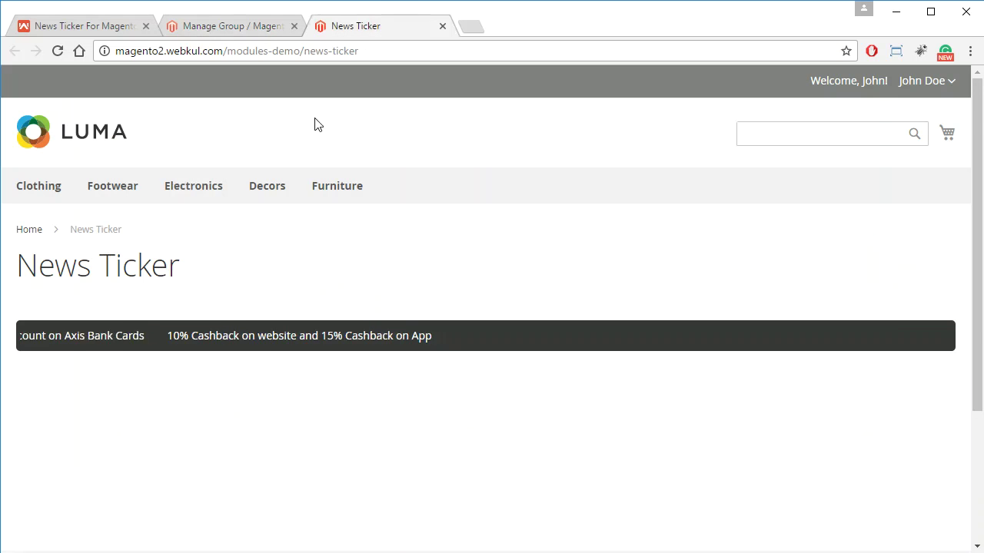
{"action": "left_click", "coordinate": [242, 26]}
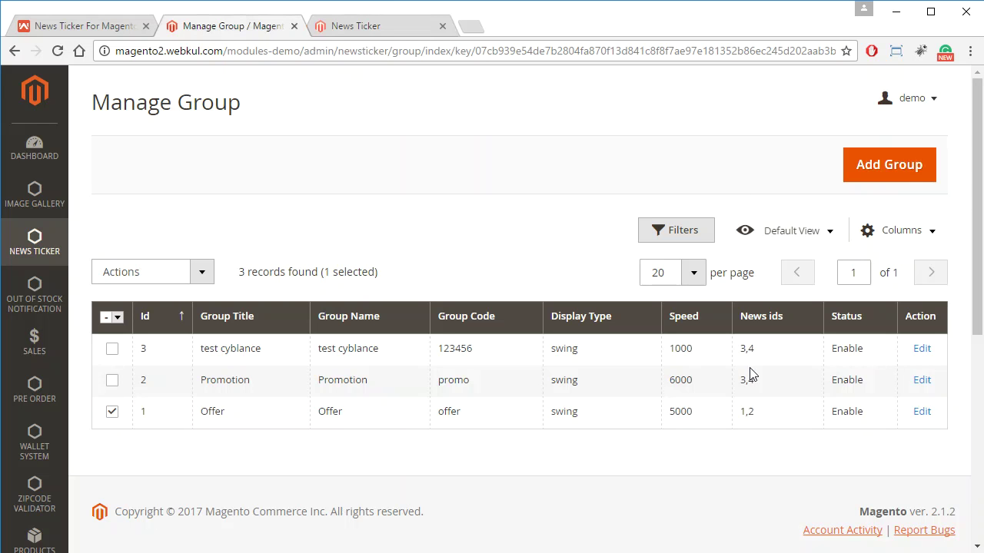
{"action": "left_click", "coordinate": [120, 422]}
Review the bulk actions available for groups without applying any of them.
{"action": "left_click", "coordinate": [185, 282]}
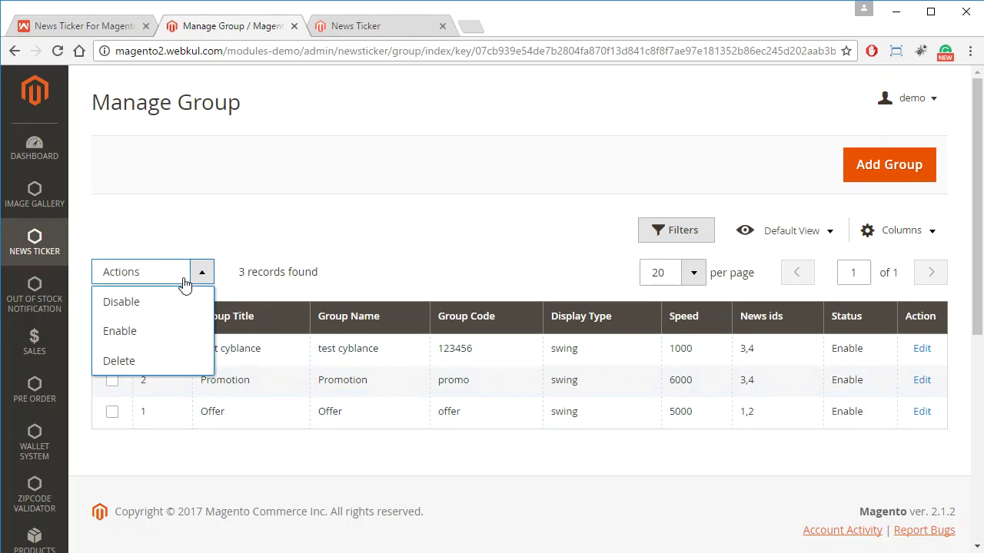
{"action": "left_click", "coordinate": [184, 281]}
{"action": "left_click", "coordinate": [185, 281]}
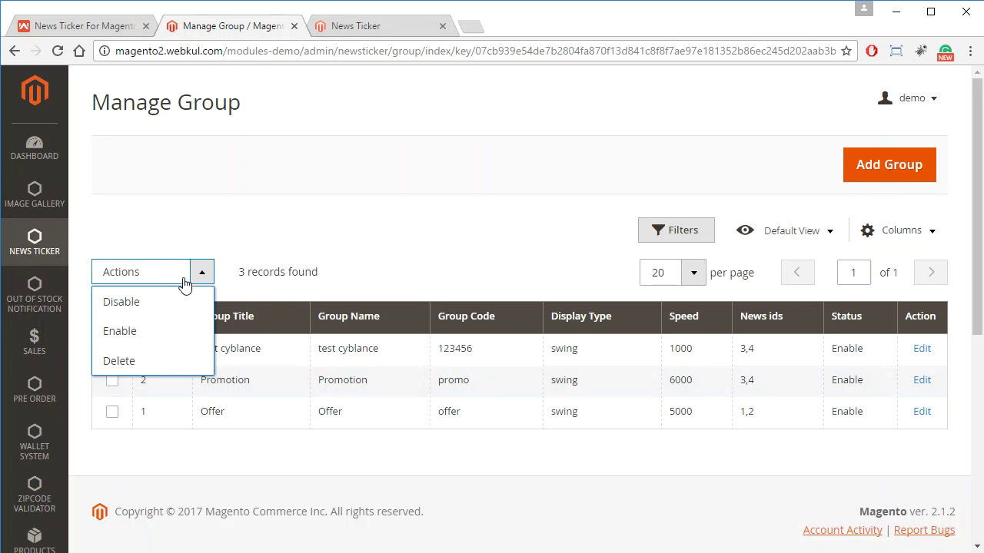
{"action": "left_click", "coordinate": [425, 226]}
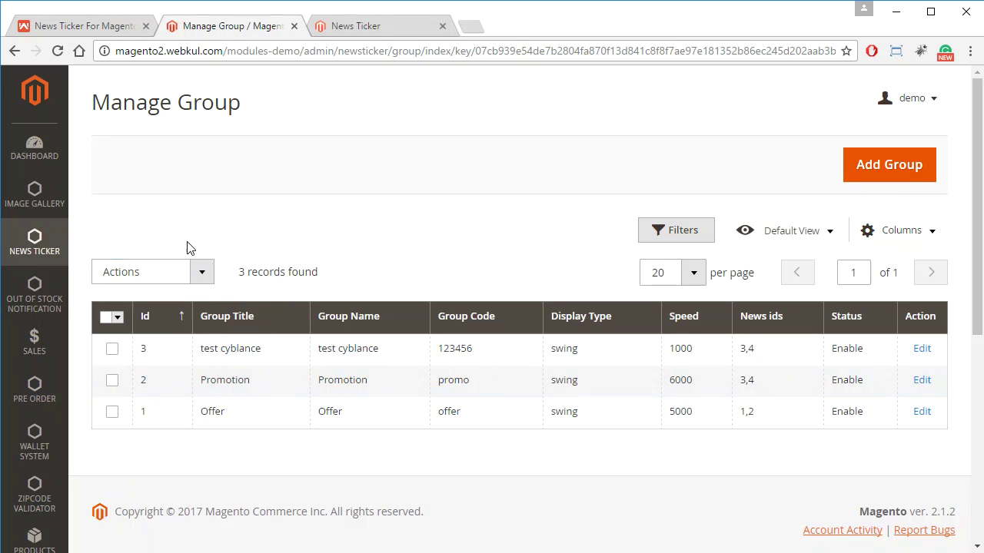
{"action": "left_click", "coordinate": [185, 273]}
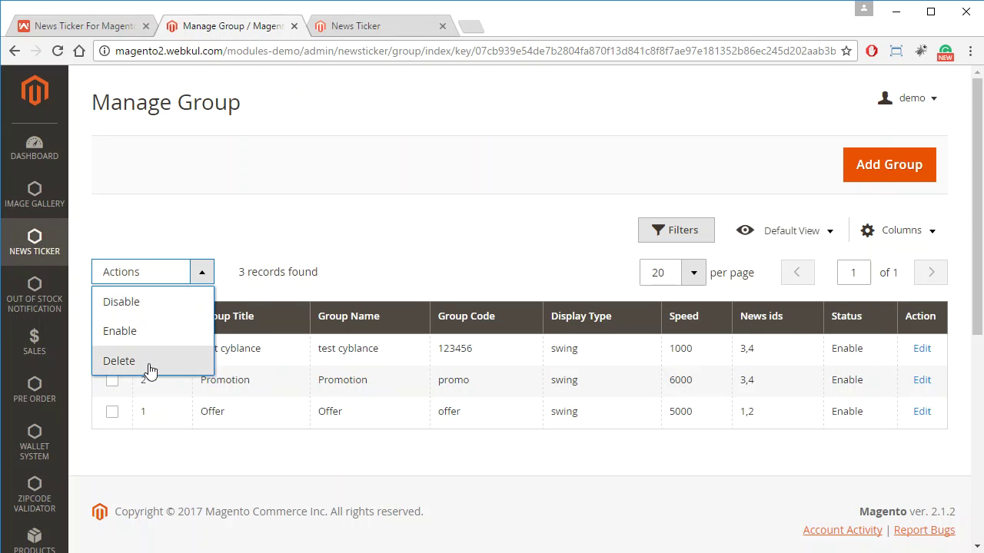
{"action": "left_click", "coordinate": [326, 257]}
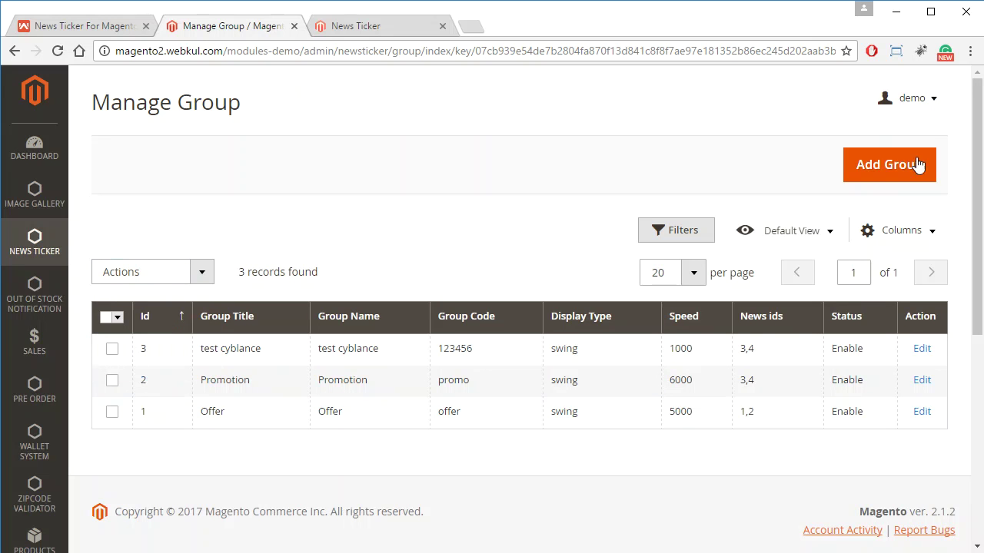
Open the Offer group for editing and examine its group information settings.
{"action": "left_click", "coordinate": [922, 412]}
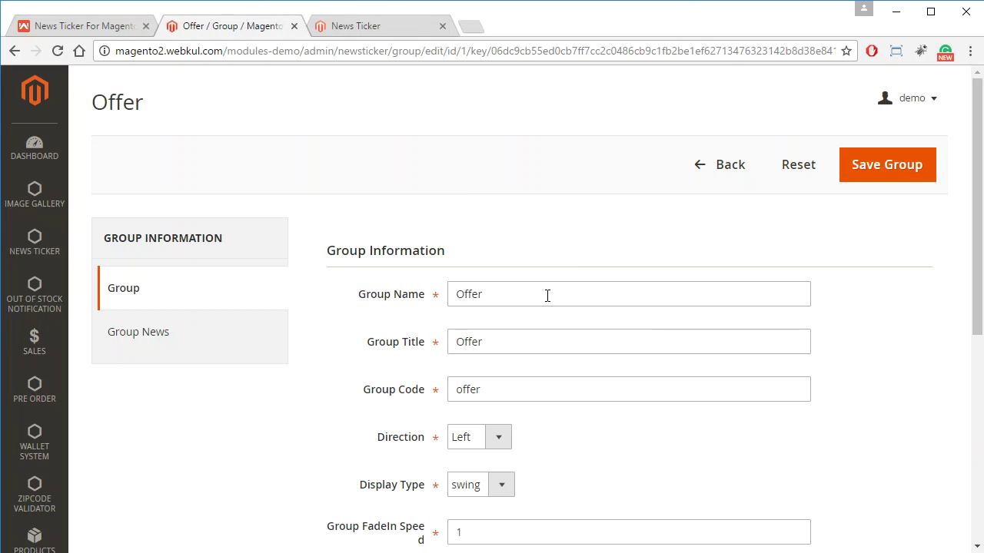
{"action": "scroll", "coordinate": [666, 446], "scroll_direction": "down", "scroll_amount": 2}
{"action": "left_click", "coordinate": [598, 236]}
{"action": "left_click", "coordinate": [681, 310]}
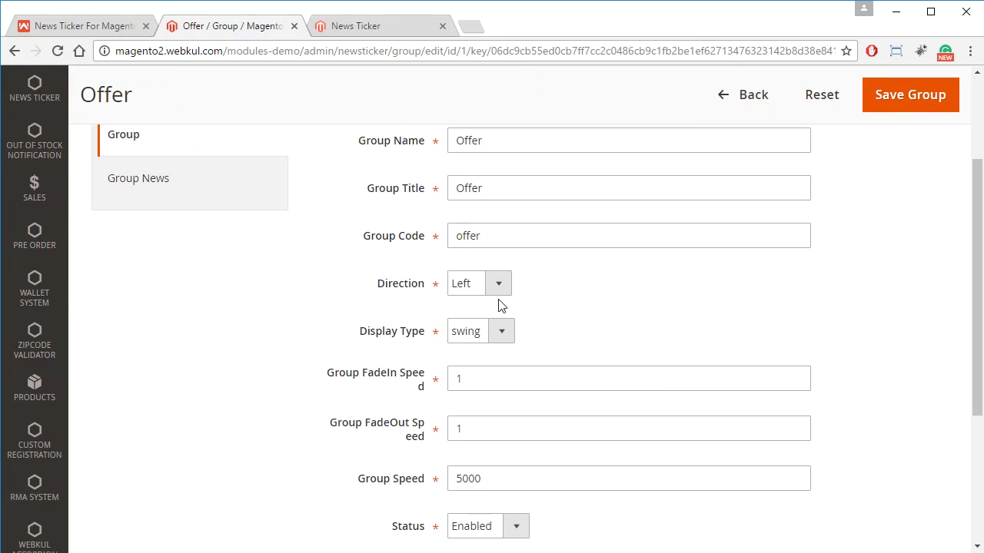
Review the Offer group's direction, display type, fade speeds, group speed and status settings without changing them.
{"action": "left_click", "coordinate": [500, 286]}
{"action": "left_click", "coordinate": [598, 287]}
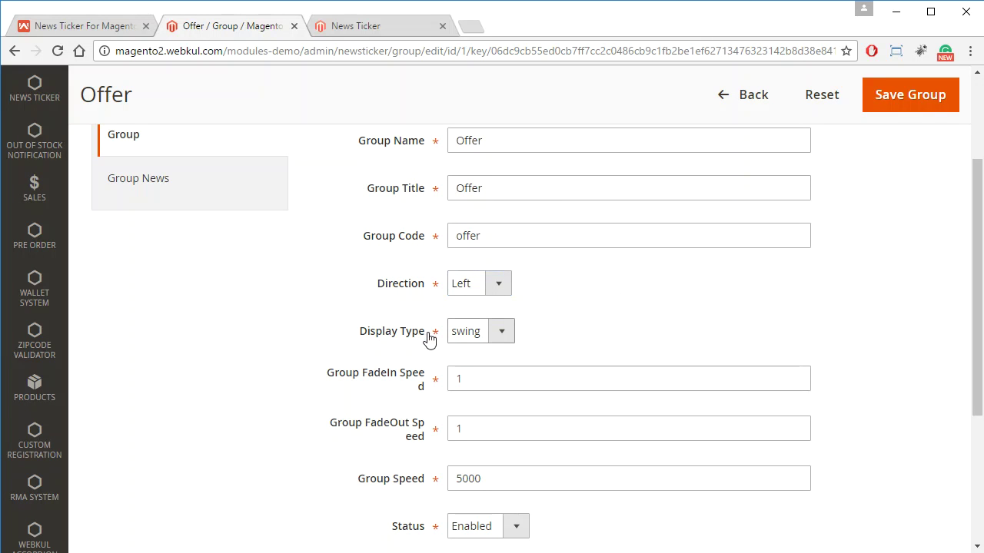
{"action": "scroll", "coordinate": [197, 390], "scroll_direction": "down", "scroll_amount": 1}
{"action": "scroll", "coordinate": [197, 390], "scroll_direction": "down", "scroll_amount": 1}
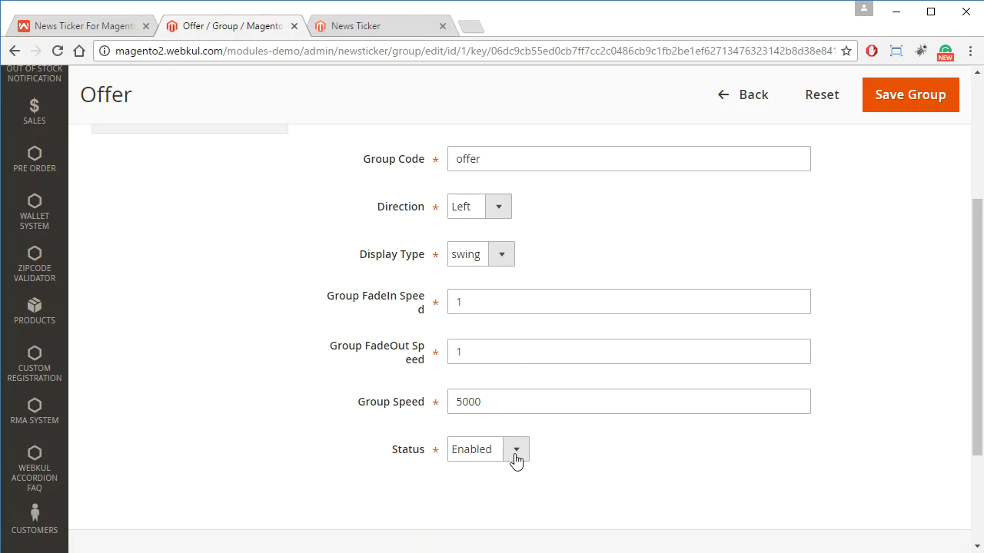
Open the Offer group's news assignments and look through the available news items.
{"action": "scroll", "coordinate": [151, 396], "scroll_direction": "up", "scroll_amount": 3}
{"action": "left_click", "coordinate": [151, 345]}
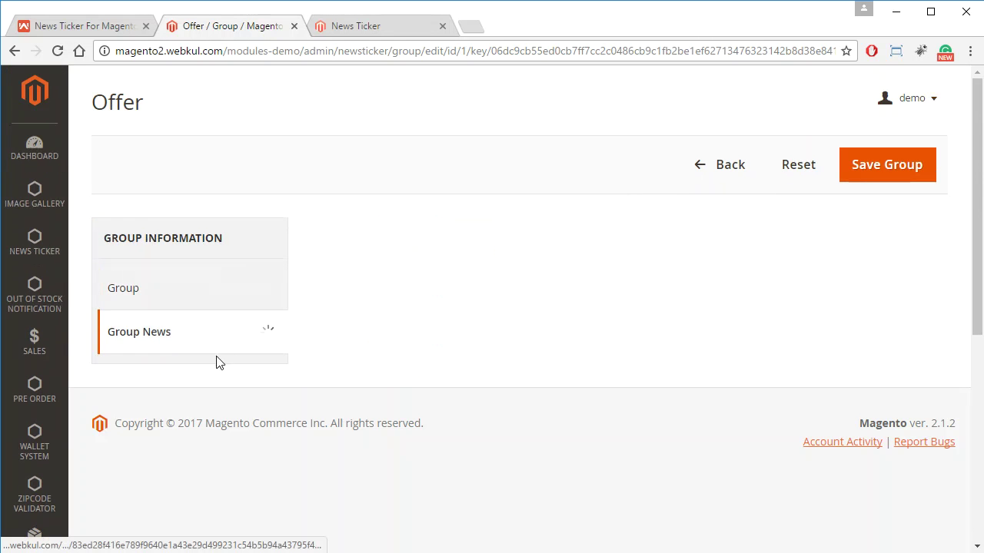
{"action": "scroll", "coordinate": [610, 397], "scroll_direction": "down", "scroll_amount": 2}
{"action": "scroll", "coordinate": [461, 403], "scroll_direction": "up", "scroll_amount": 2}
{"action": "scroll", "coordinate": [344, 401], "scroll_direction": "up", "scroll_amount": 1}
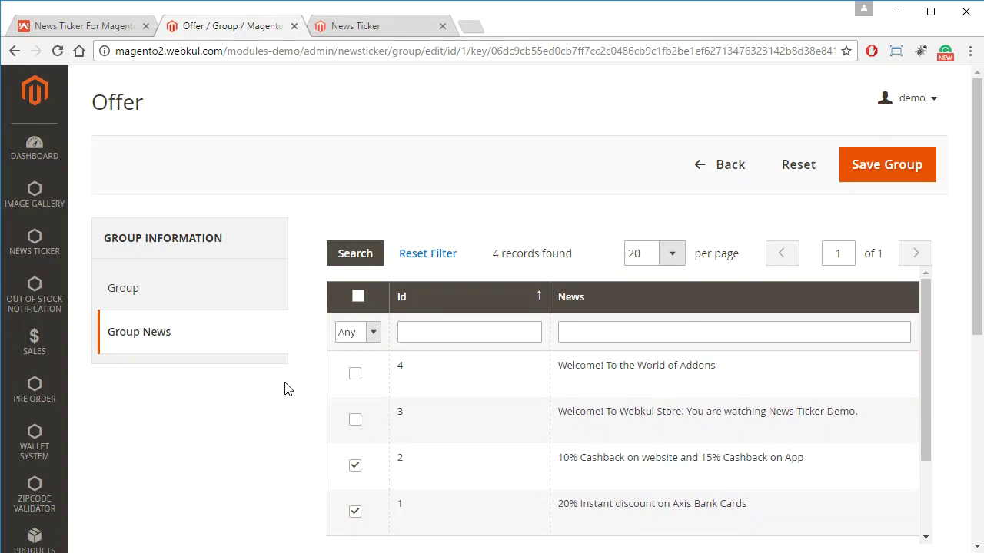
Assign news item 3 to the Offer group alongside items 1 and 2, and save the group.
{"action": "scroll", "coordinate": [285, 389], "scroll_direction": "down", "scroll_amount": 1}
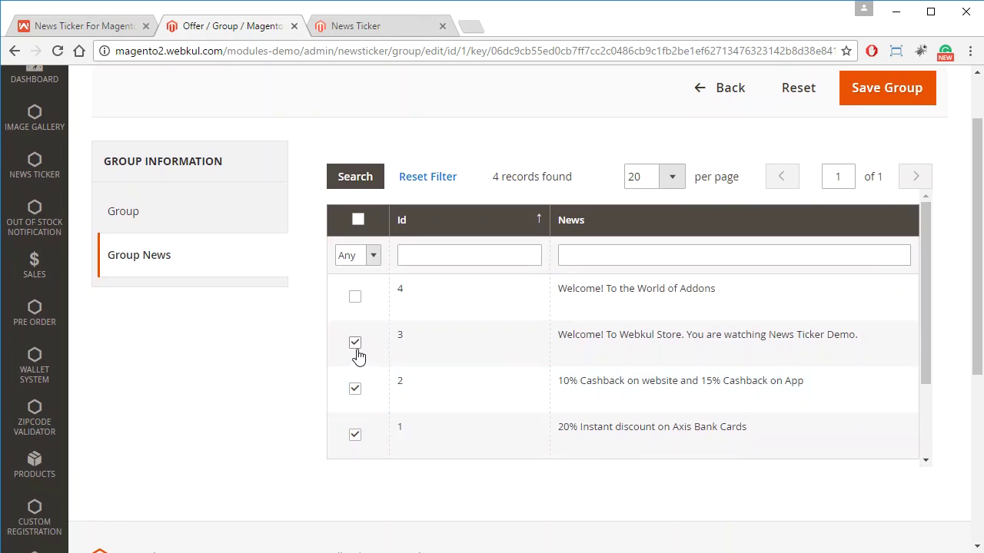
{"action": "left_click", "coordinate": [355, 344]}
{"action": "left_click", "coordinate": [355, 389]}
{"action": "left_click", "coordinate": [355, 433]}
{"action": "left_click", "coordinate": [355, 389]}
{"action": "left_click", "coordinate": [355, 435]}
{"action": "left_click", "coordinate": [355, 345]}
{"action": "scroll", "coordinate": [887, 150], "scroll_direction": "up", "scroll_amount": 1}
{"action": "left_click", "coordinate": [910, 172]}
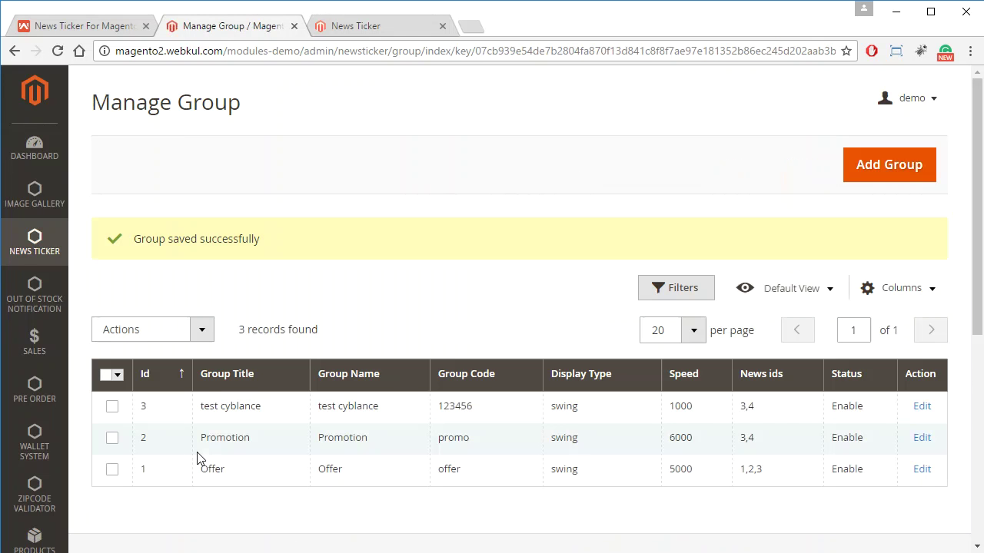
Highlight the Offer group's code in the Manage Group list to point out the code used for embedding.
{"action": "scroll", "coordinate": [276, 481], "scroll_direction": "down", "scroll_amount": 1}
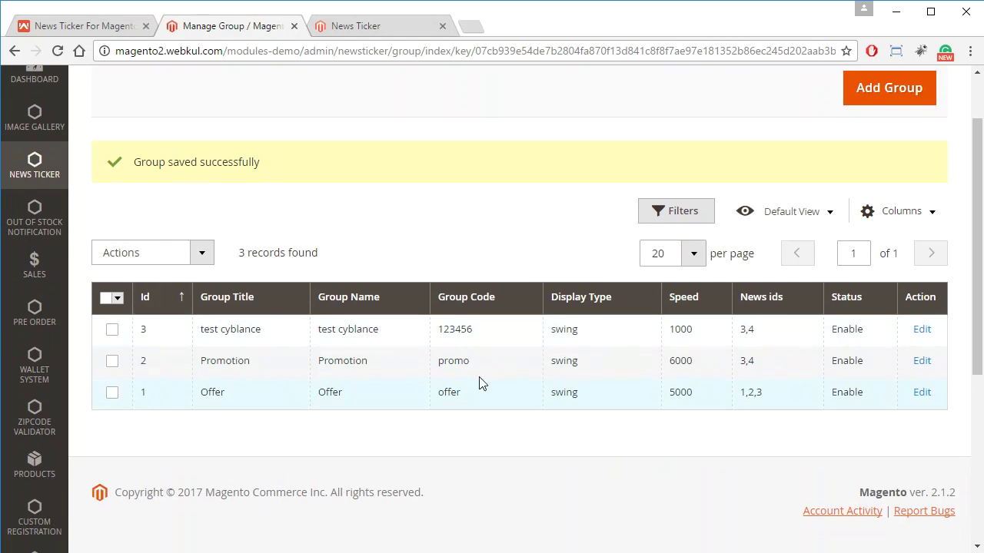
{"action": "left_click_drag", "start_coordinate": [435, 395], "coordinate": [456, 387]}
{"action": "left_click", "coordinate": [467, 427]}
{"action": "left_click_drag", "start_coordinate": [463, 395], "coordinate": [449, 391]}
{"action": "left_click", "coordinate": [448, 434]}
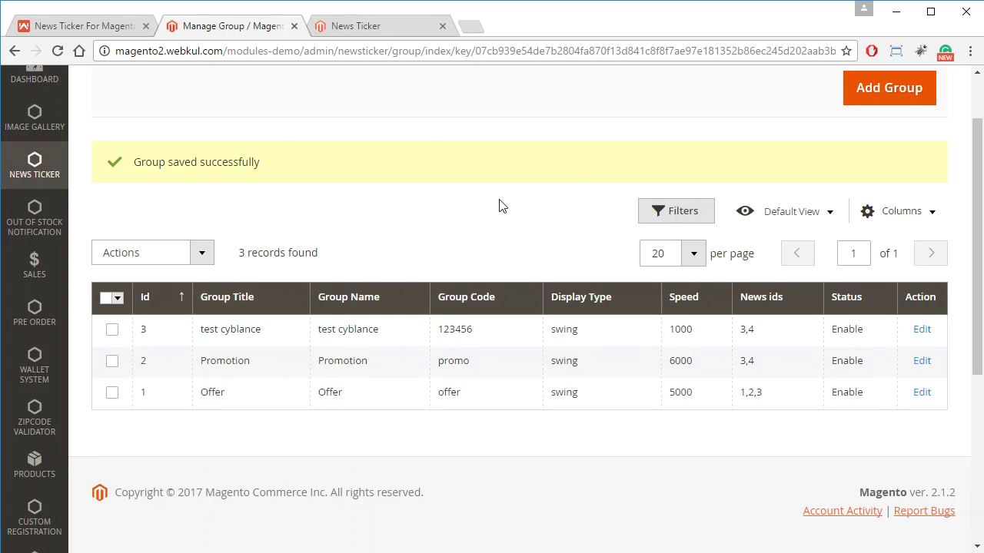
{"action": "scroll", "coordinate": [176, 187], "scroll_direction": "up", "scroll_amount": 1}
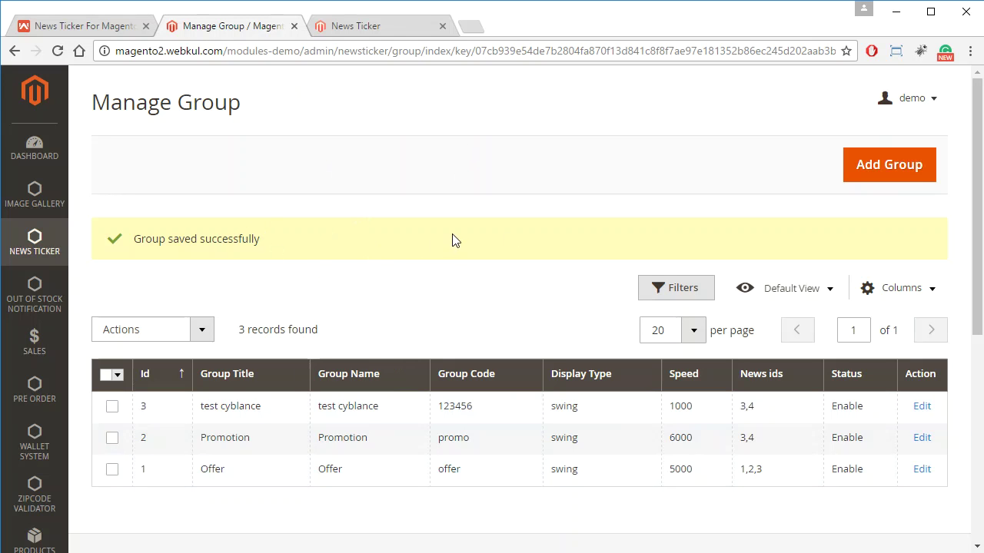
Open the News Ticker CMS page for editing from the content pages list.
{"action": "scroll", "coordinate": [34, 292], "scroll_direction": "down", "scroll_amount": 3}
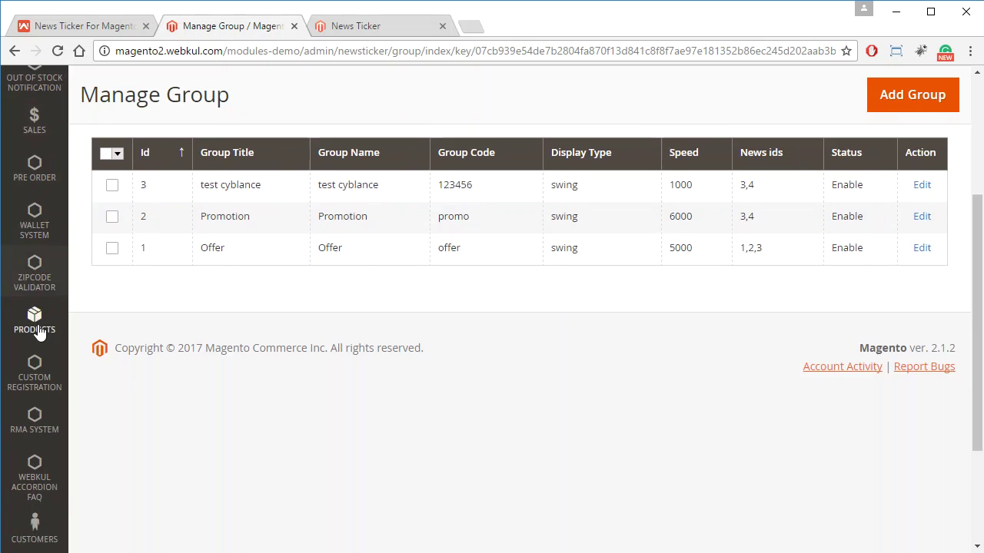
{"action": "scroll", "coordinate": [49, 419], "scroll_direction": "down", "scroll_amount": 3}
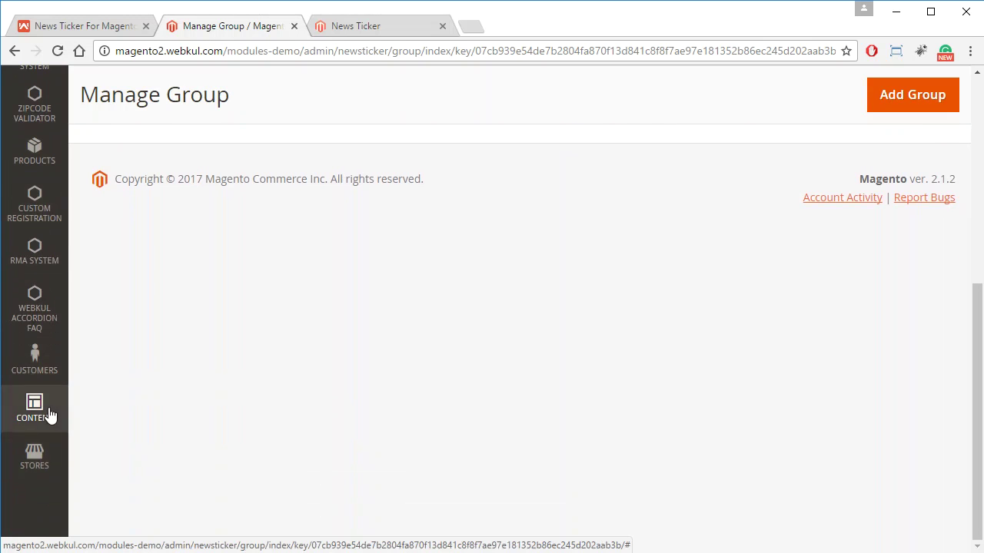
{"action": "left_click", "coordinate": [48, 417]}
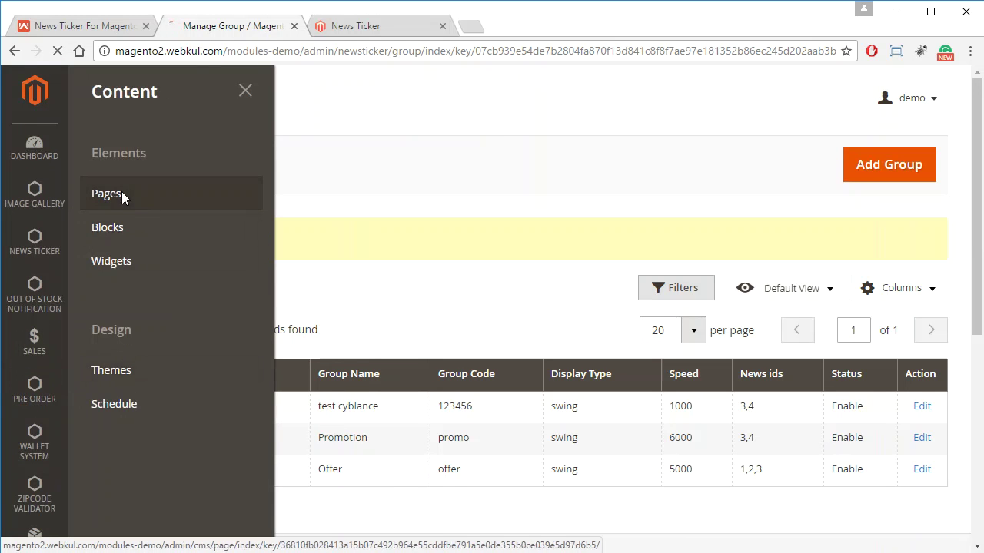
{"action": "left_click", "coordinate": [121, 192]}
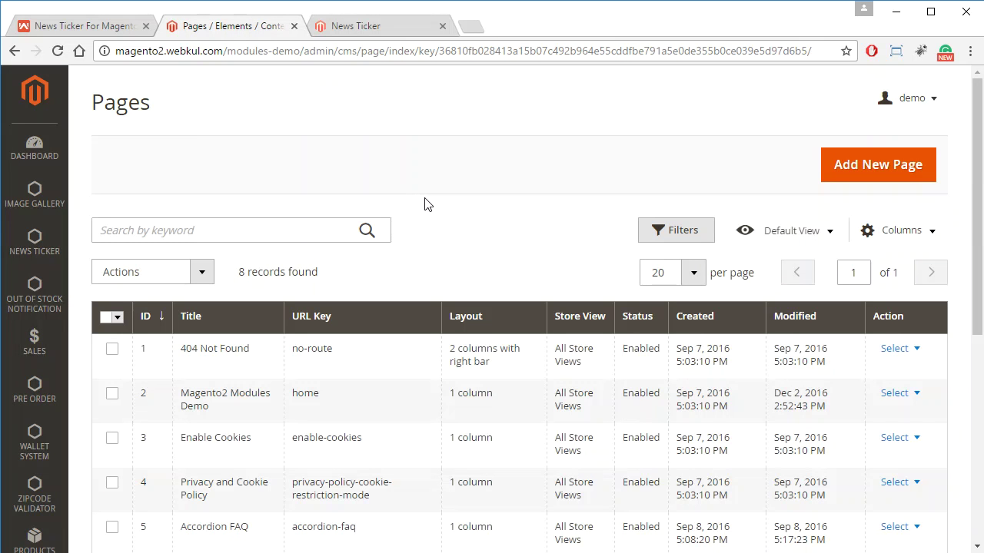
{"action": "scroll", "coordinate": [427, 205], "scroll_direction": "down", "scroll_amount": 3}
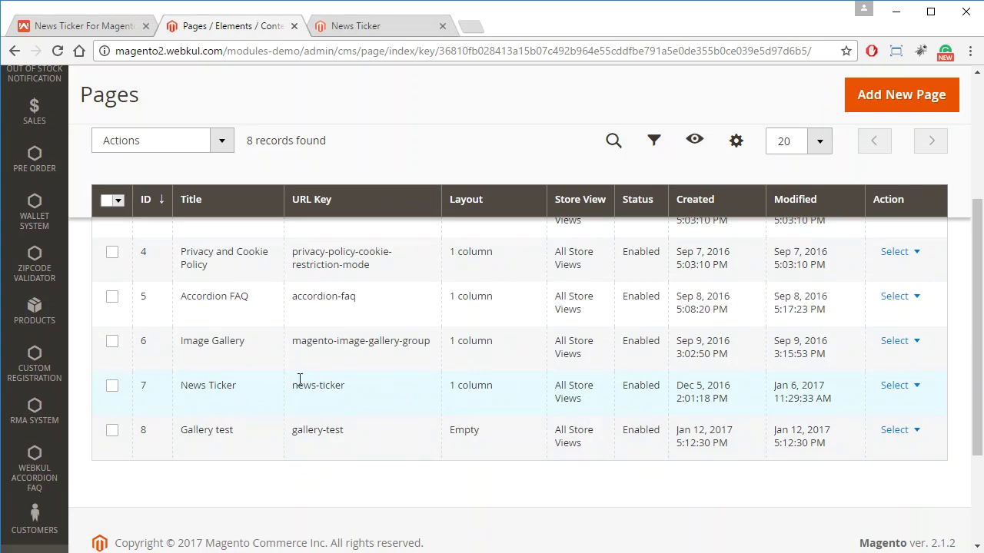
{"action": "left_click", "coordinate": [907, 388]}
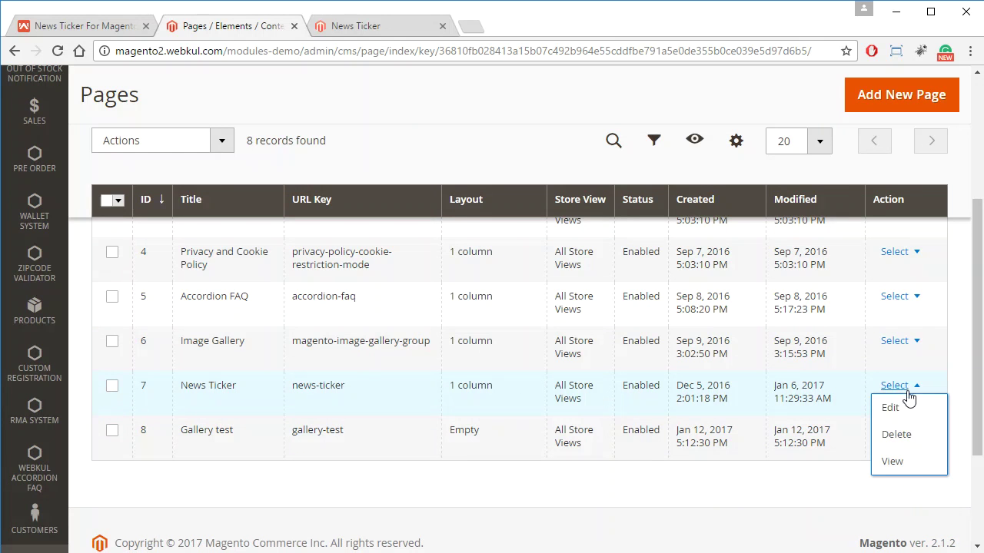
{"action": "left_click", "coordinate": [902, 415]}
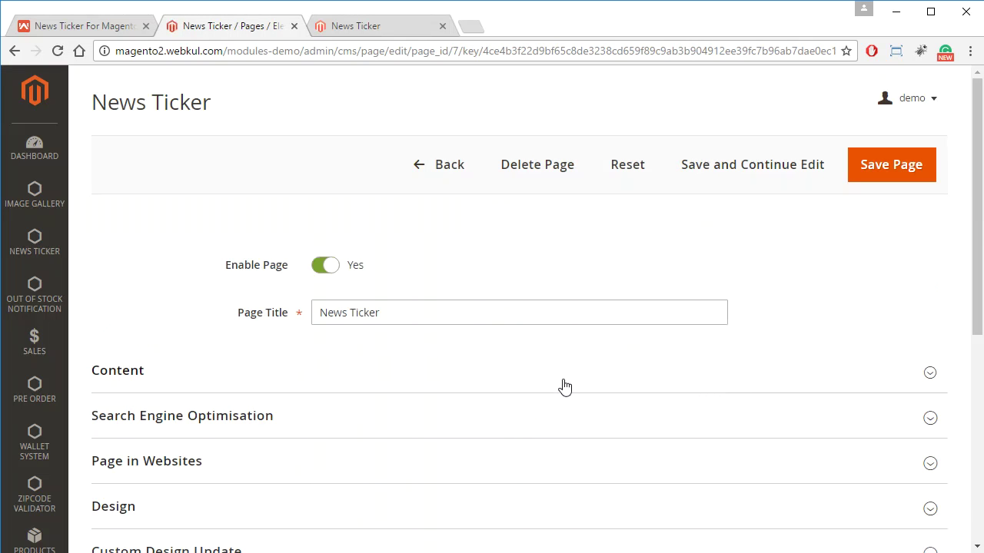
Expand the News Ticker page's content section and examine the block code that embeds the ticker.
{"action": "left_click", "coordinate": [621, 386]}
{"action": "scroll", "coordinate": [335, 397], "scroll_direction": "down", "scroll_amount": 3}
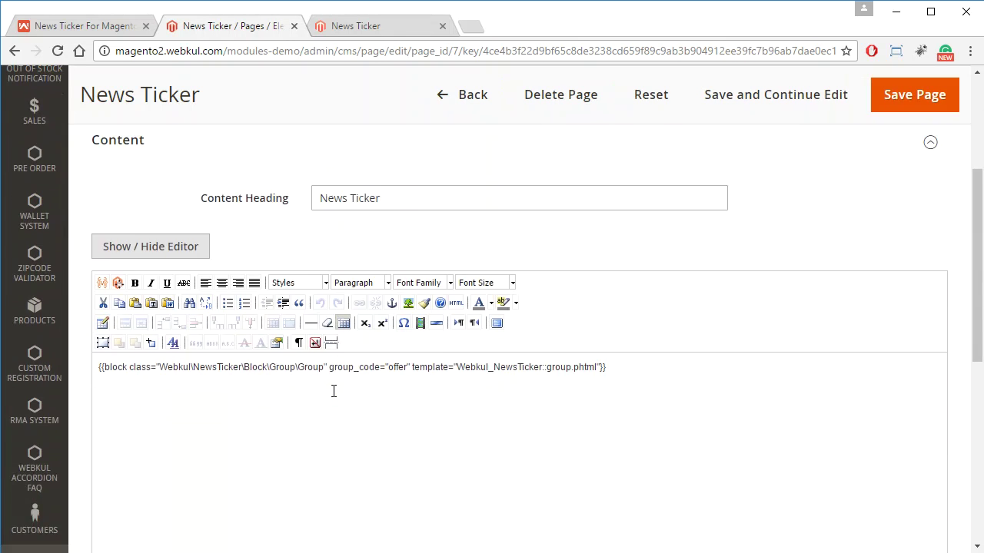
{"action": "scroll", "coordinate": [335, 396], "scroll_direction": "up", "scroll_amount": 2}
{"action": "scroll", "coordinate": [408, 423], "scroll_direction": "down", "scroll_amount": 1}
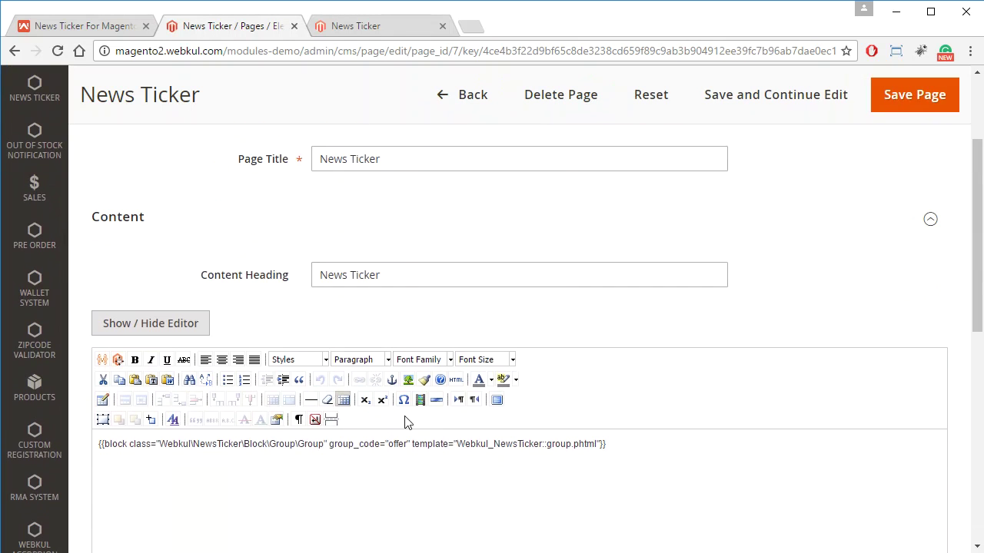
{"action": "triple_click", "coordinate": [319, 448]}
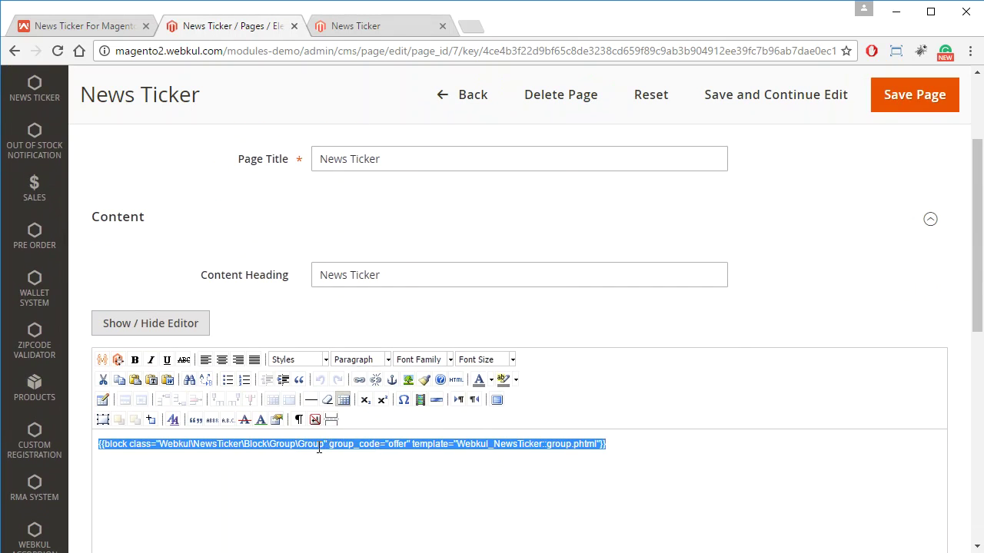
{"action": "double_click", "coordinate": [559, 445]}
{"action": "left_click", "coordinate": [576, 445]}
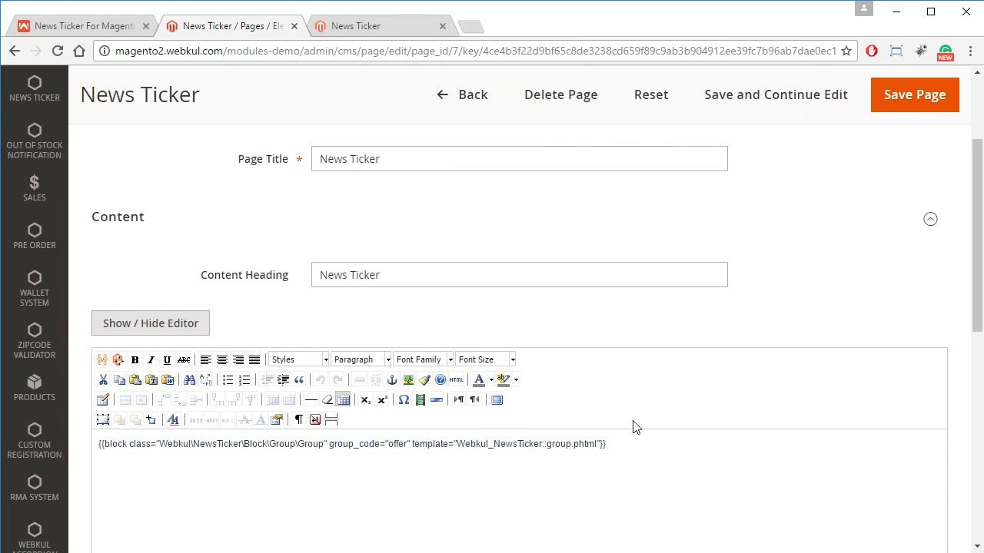
Open the extension's user guide from the Webkul store product page and find the sample block code for the news ticker.
{"action": "left_click", "coordinate": [69, 26]}
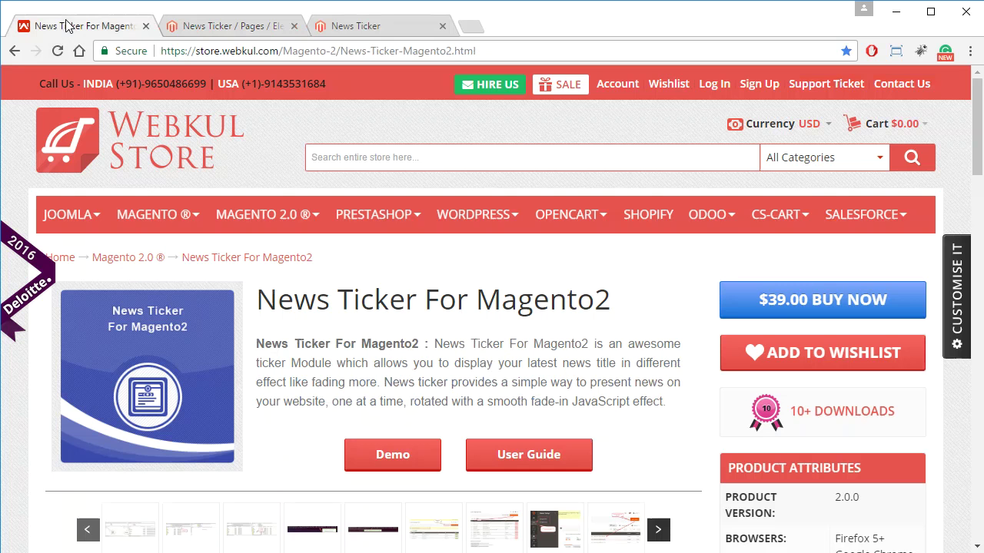
{"action": "left_click", "coordinate": [523, 456]}
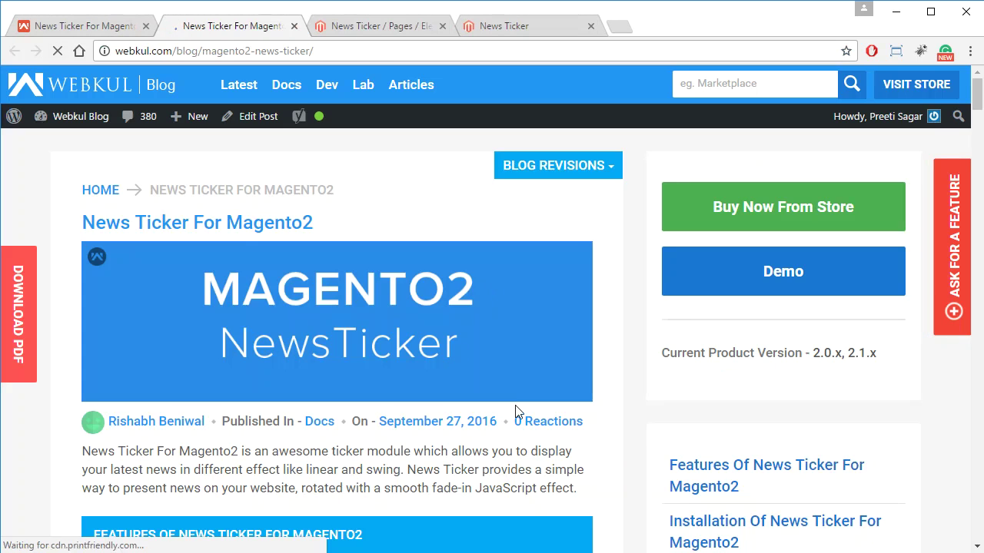
{"action": "scroll", "coordinate": [466, 401], "scroll_direction": "down", "scroll_amount": 10}
{"action": "scroll", "coordinate": [464, 394], "scroll_direction": "down", "scroll_amount": 20}
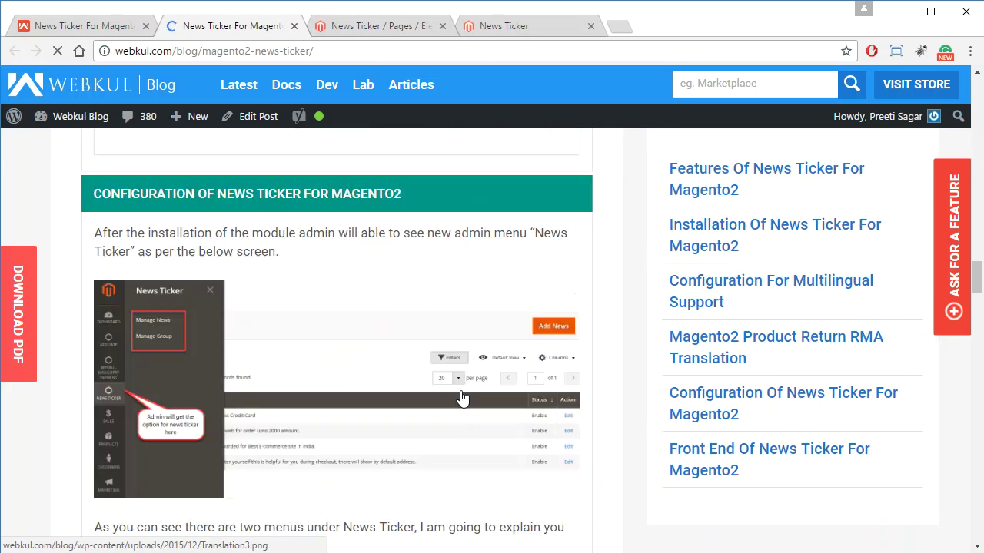
{"action": "scroll", "coordinate": [451, 401], "scroll_direction": "down", "scroll_amount": 10}
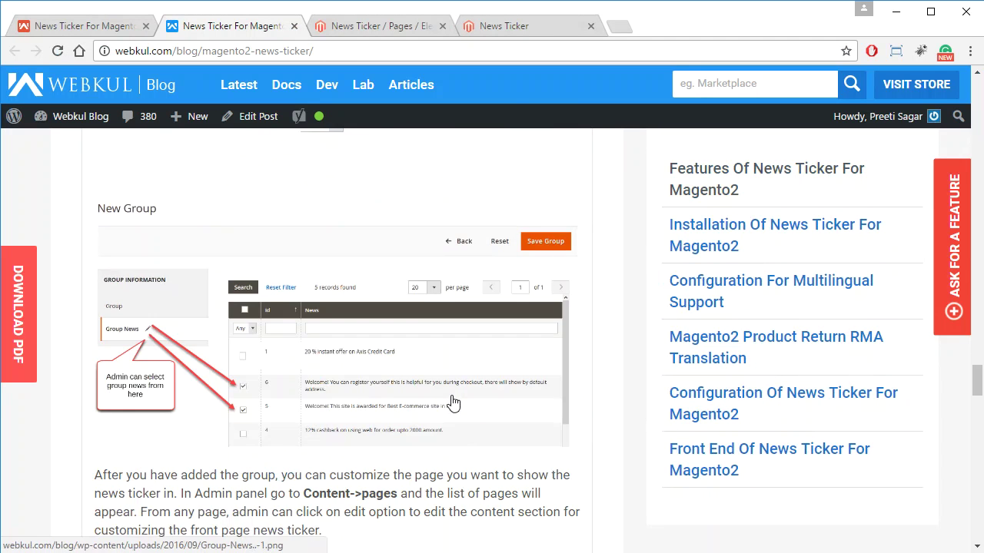
{"action": "left_click_drag", "start_coordinate": [376, 296], "coordinate": [93, 263]}
{"action": "left_click", "coordinate": [283, 292]}
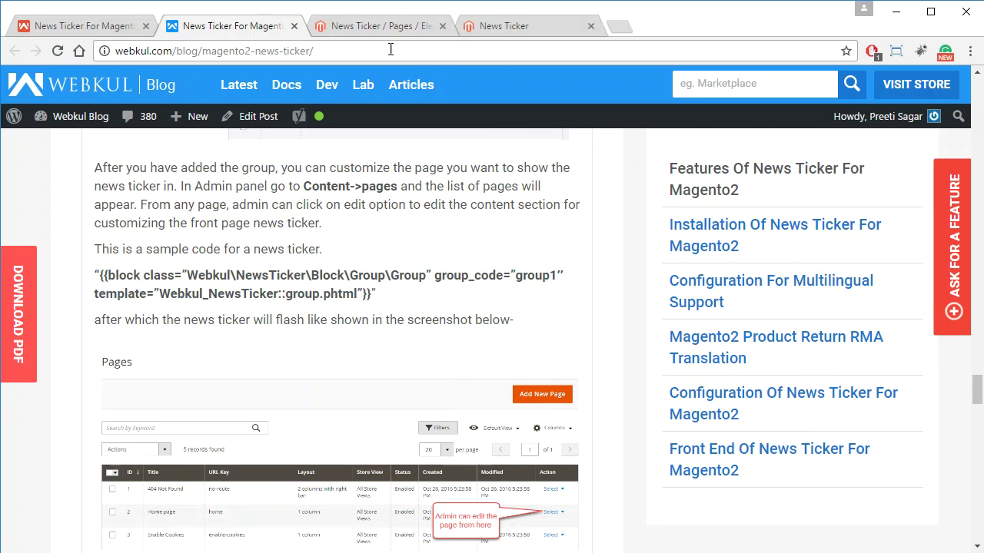
Return to the News Ticker page editor and highlight the group_code="offer" parameter and its value in the block code.
{"action": "left_click", "coordinate": [410, 31]}
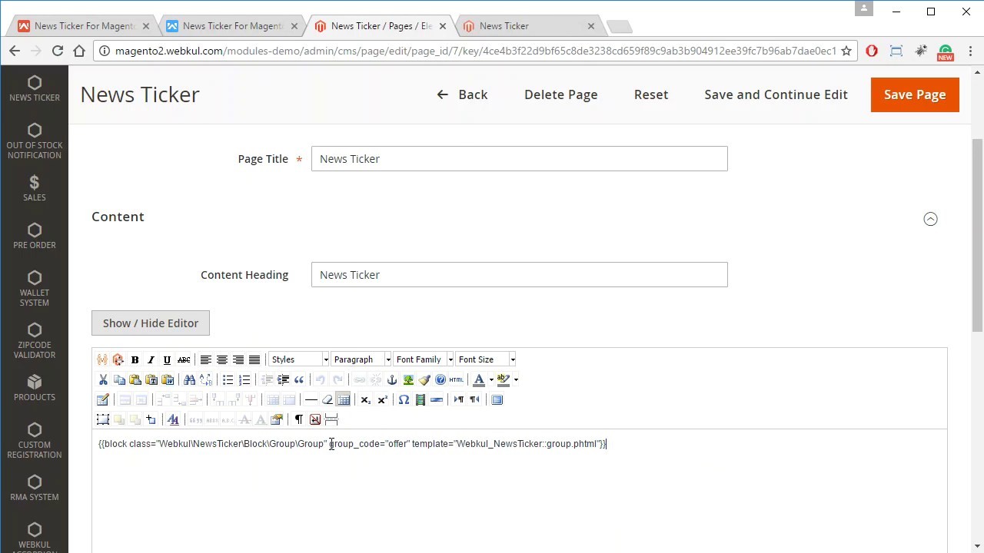
{"action": "left_click_drag", "start_coordinate": [330, 444], "coordinate": [412, 444]}
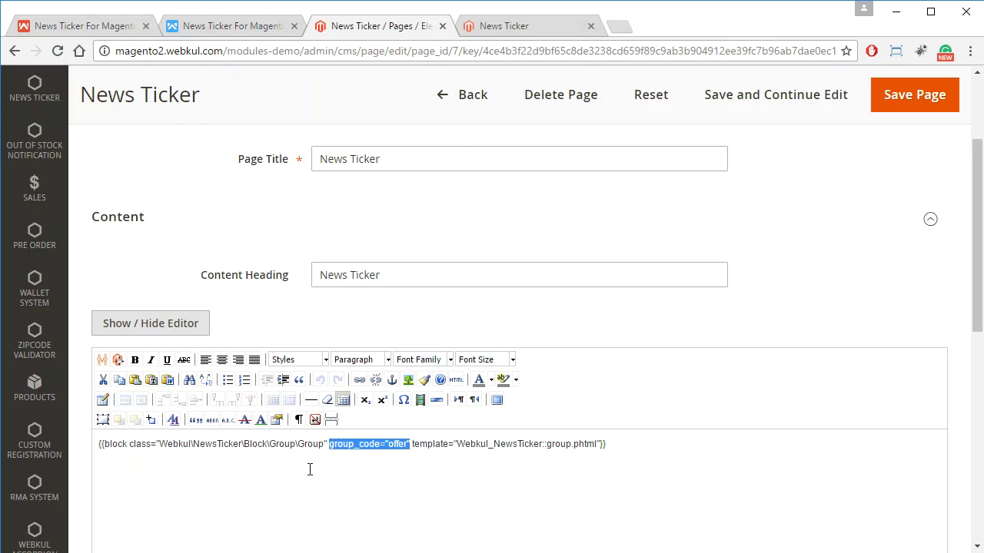
{"action": "left_click", "coordinate": [394, 444]}
{"action": "double_click", "coordinate": [398, 444]}
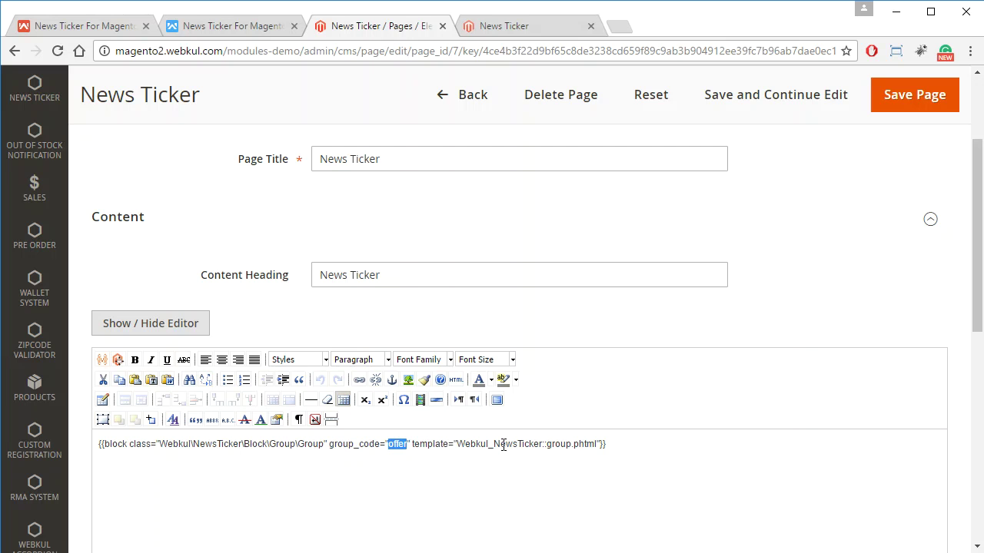
{"action": "left_click", "coordinate": [388, 445]}
{"action": "double_click", "coordinate": [398, 444]}
{"action": "left_click", "coordinate": [405, 444]}
{"action": "left_click", "coordinate": [404, 447]}
{"action": "scroll", "coordinate": [448, 455], "scroll_direction": "down", "scroll_amount": 5}
{"action": "scroll", "coordinate": [477, 439], "scroll_direction": "up", "scroll_amount": 4}
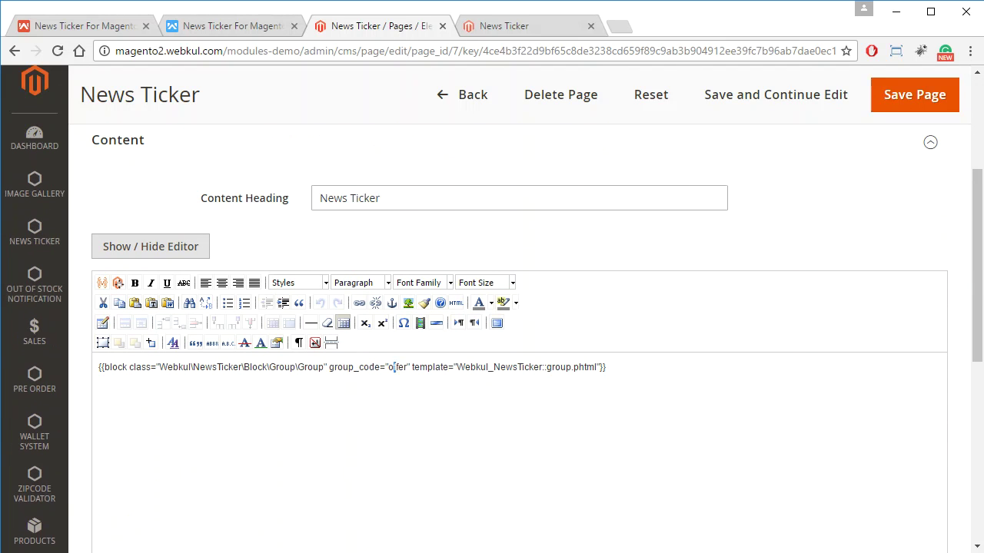
Save the News Ticker page and reload the storefront's News Ticker page to view the Offer group's ticker.
{"action": "left_click", "coordinate": [909, 102]}
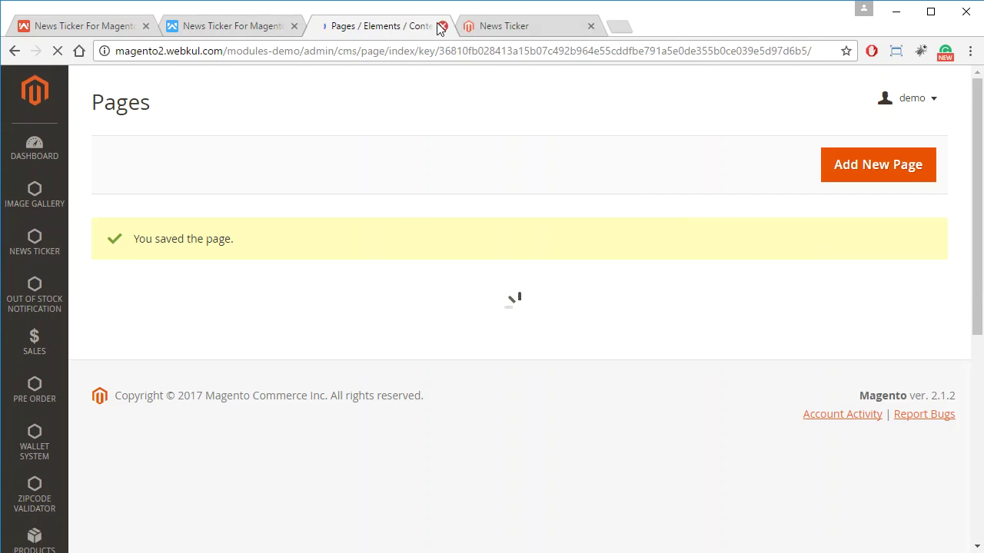
{"action": "left_click", "coordinate": [544, 29]}
{"action": "left_click", "coordinate": [48, 51]}
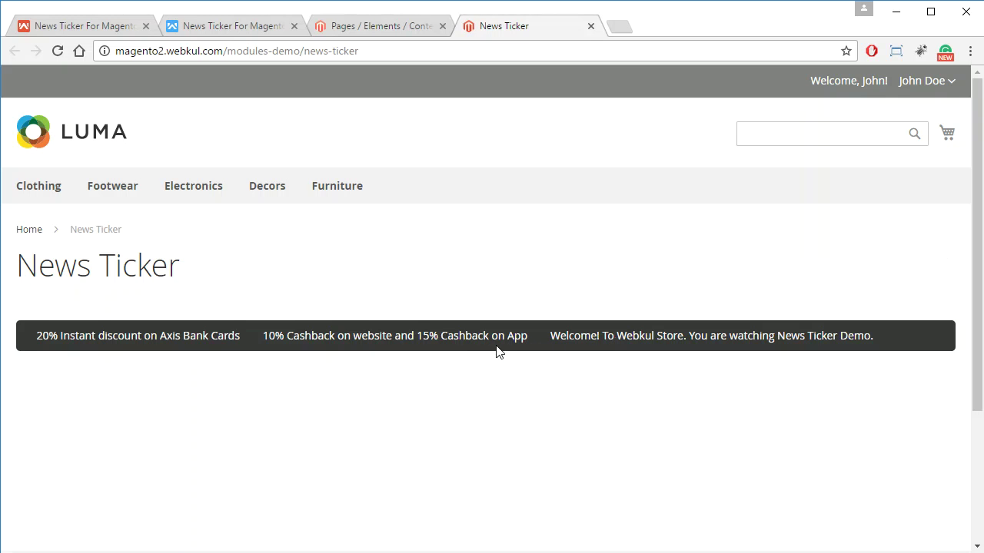
Return to the admin Pages list, and switch to the extension's product page on the Webkul store.
{"action": "left_click", "coordinate": [413, 25]}
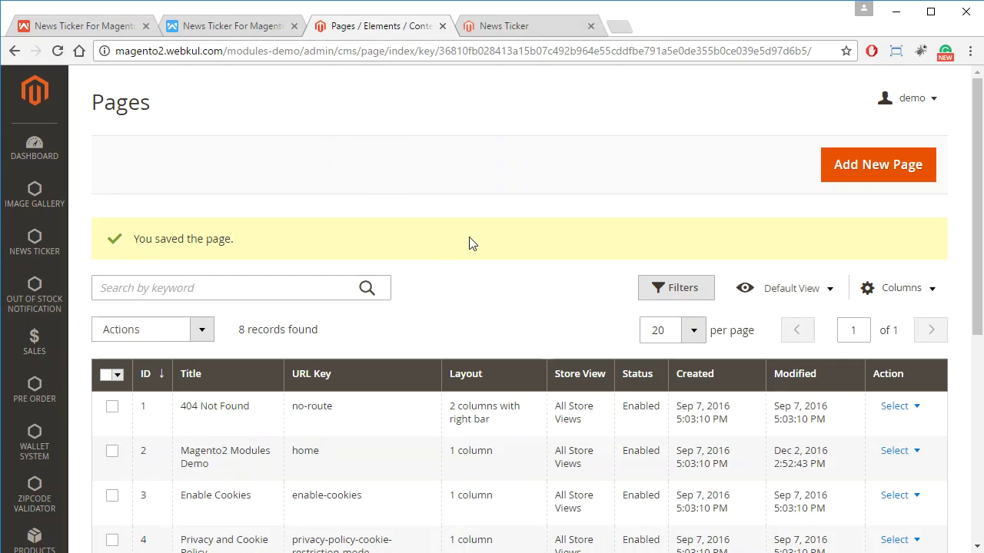
{"action": "left_click", "coordinate": [112, 29]}
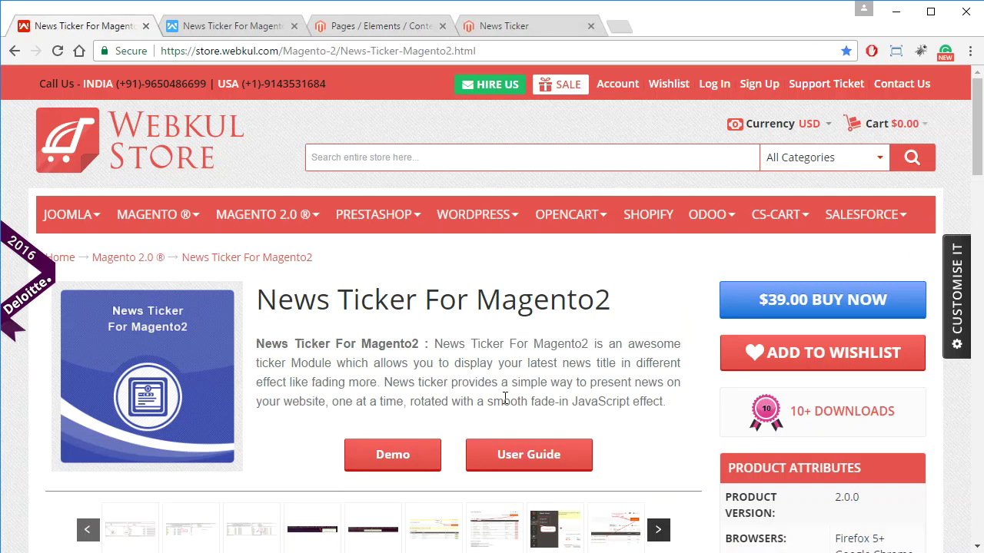